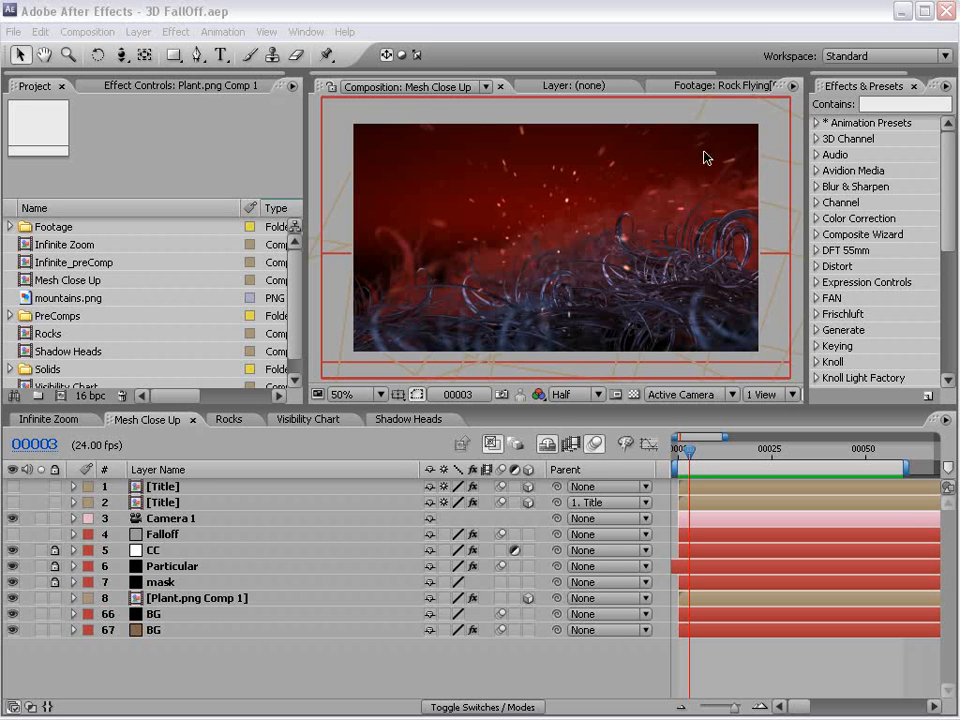
Step: Return Mesh Close Up to frame 0 and show its hidden shy layers
{"action": "left_click_drag", "start_coordinate": [689, 449], "coordinate": [668, 482]}
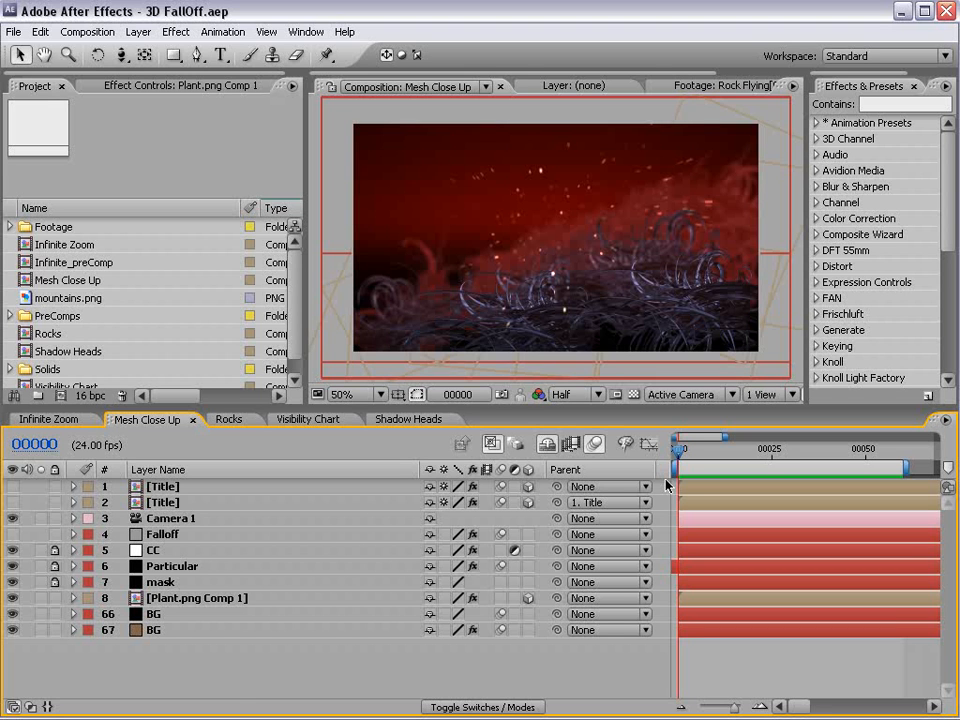
{"action": "left_click", "coordinate": [547, 444]}
Step: Try starting the Camera 1 layer about 30 frames later to see the scene without the camera, and undo the shift
{"action": "left_click_drag", "start_coordinate": [780, 519], "coordinate": [891, 536]}
{"action": "left_click_drag", "start_coordinate": [819, 705], "coordinate": [795, 707]}
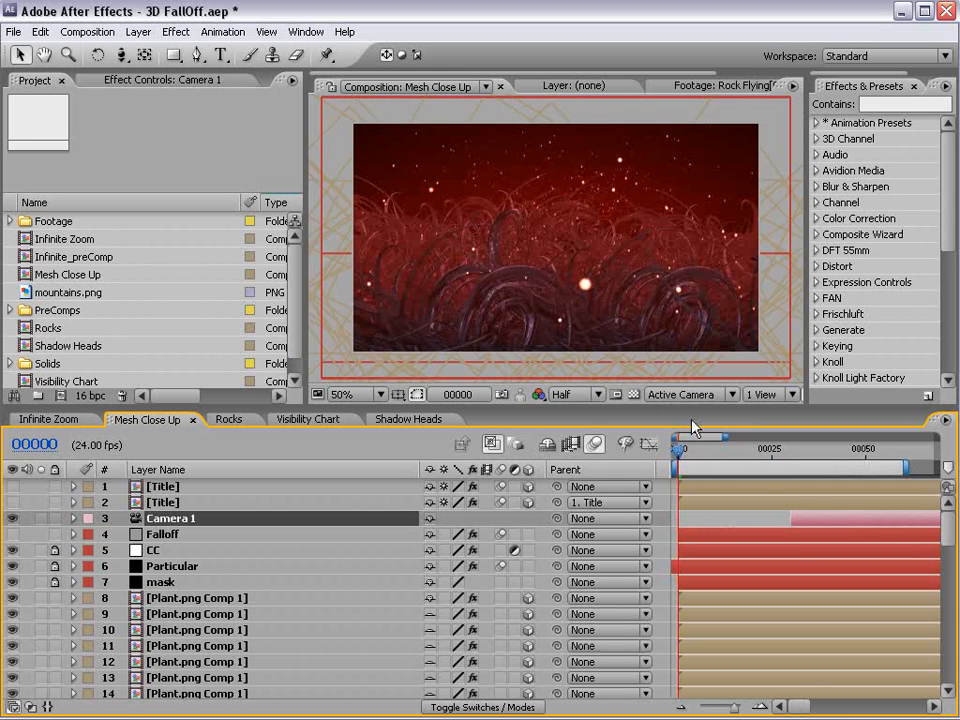
{"action": "key", "text": "ctrl+z"}
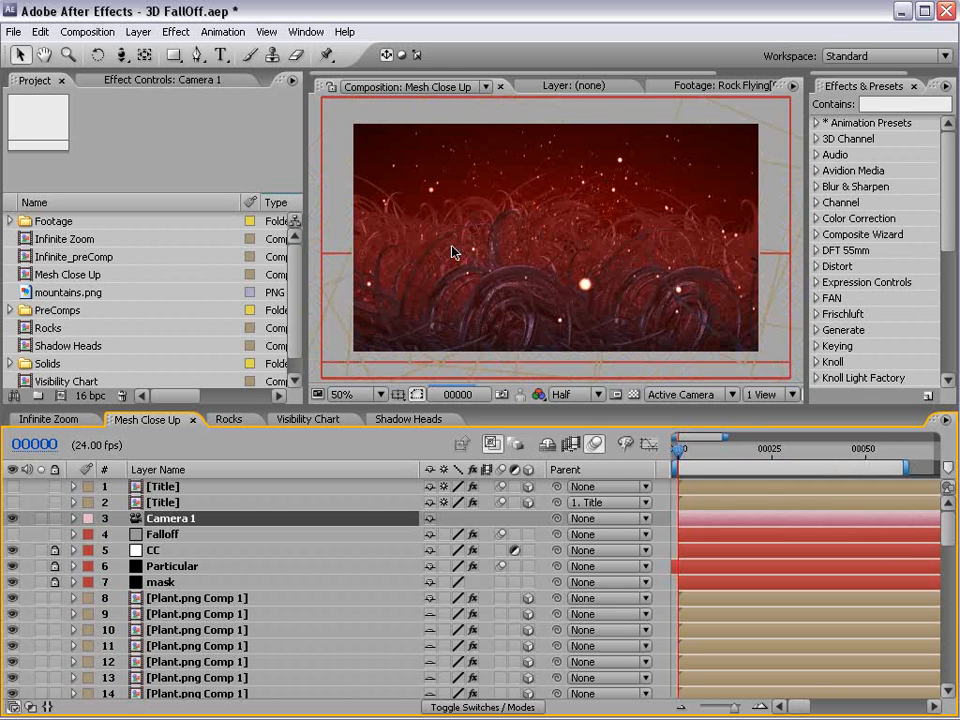
Step: Preview the camera move in Mesh Close Up up to frame 12
{"action": "mouse_move", "coordinate": [686, 444]}
{"action": "left_click_drag", "start_coordinate": [686, 444], "coordinate": [724, 456]}
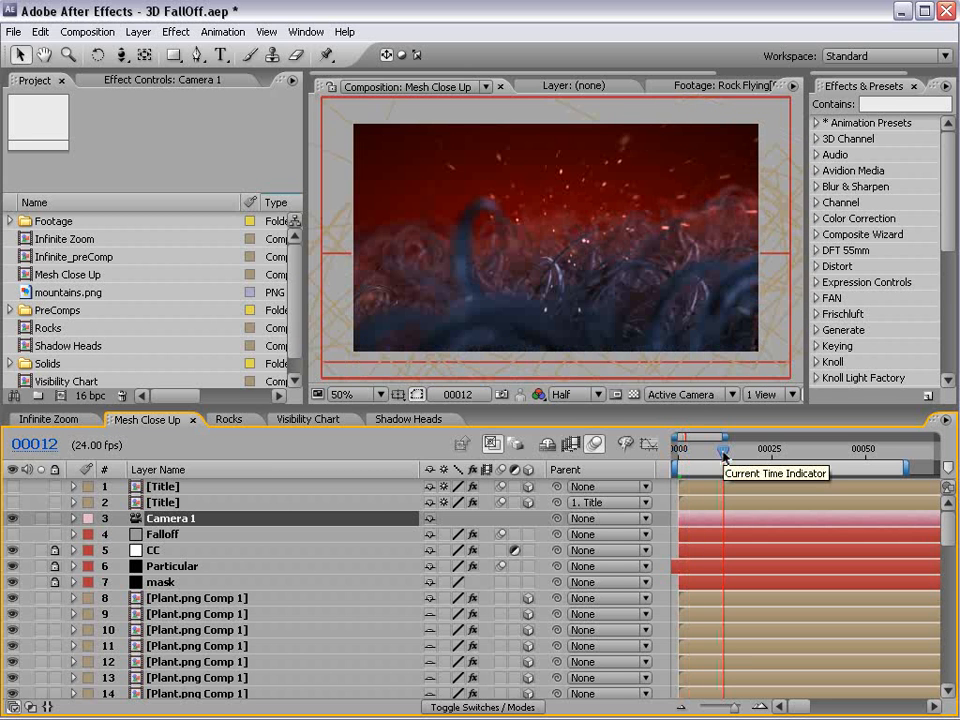
Step: Examine the falloff diagram in the Visibility Chart composition at full-window size, looking closely at the area around the camera
{"action": "left_click", "coordinate": [309, 420]}
{"action": "key", "text": "grave"}
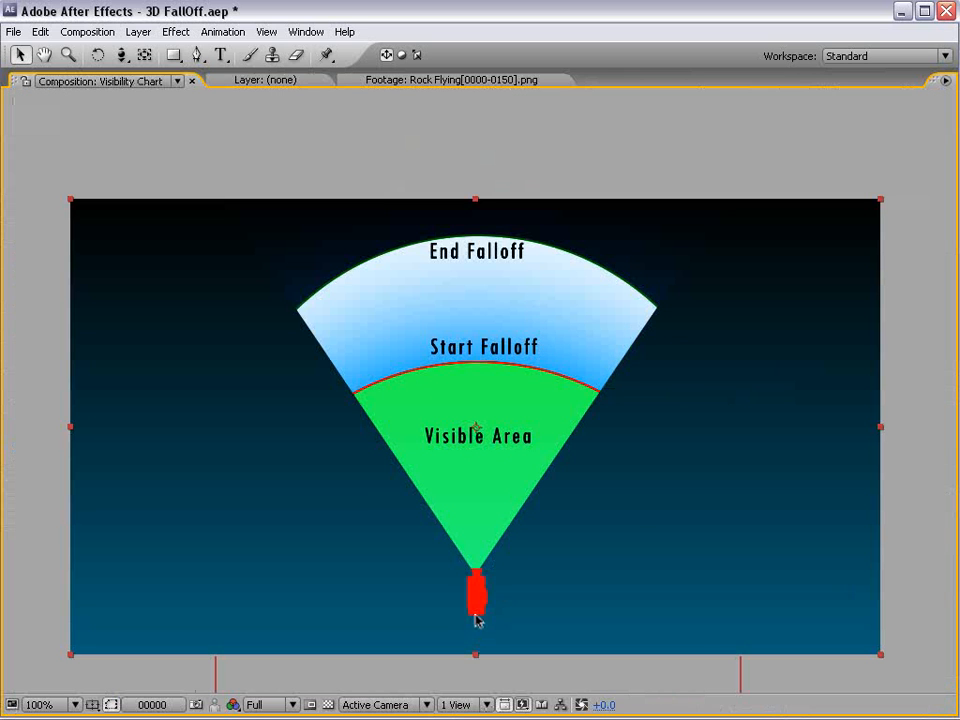
{"action": "scroll", "coordinate": [516, 568], "scroll_direction": "up", "scroll_amount": 1}
{"action": "left_click_drag", "start_coordinate": [516, 568], "coordinate": [563, 280]}
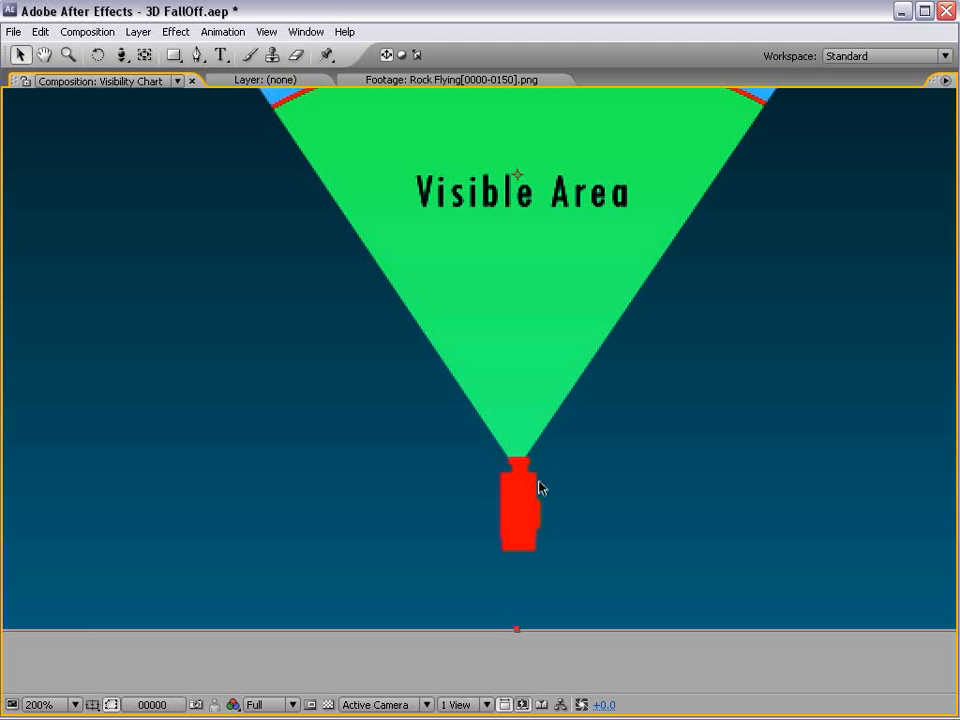
{"action": "scroll", "coordinate": [539, 488], "scroll_direction": "down", "scroll_amount": 1}
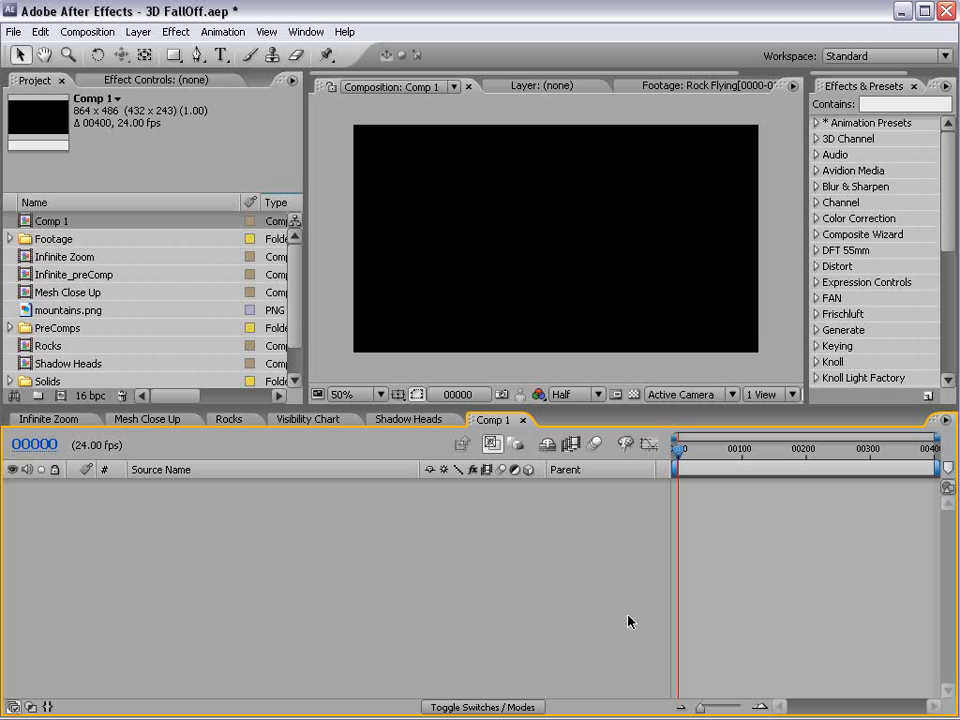
Step: Add Plant.png from the Footage folder to Comp 1 and lower the plant in the frame
{"action": "left_click", "coordinate": [9, 239]}
{"action": "left_click_drag", "start_coordinate": [297, 270], "coordinate": [300, 305]}
{"action": "left_click_drag", "start_coordinate": [74, 311], "coordinate": [160, 500]}
{"action": "left_click_drag", "start_coordinate": [306, 240], "coordinate": [207, 240]}
{"action": "left_click_drag", "start_coordinate": [507, 245], "coordinate": [499, 296]}
Step: Pre-compose the Plant.png layer
{"action": "left_click", "coordinate": [143, 33]}
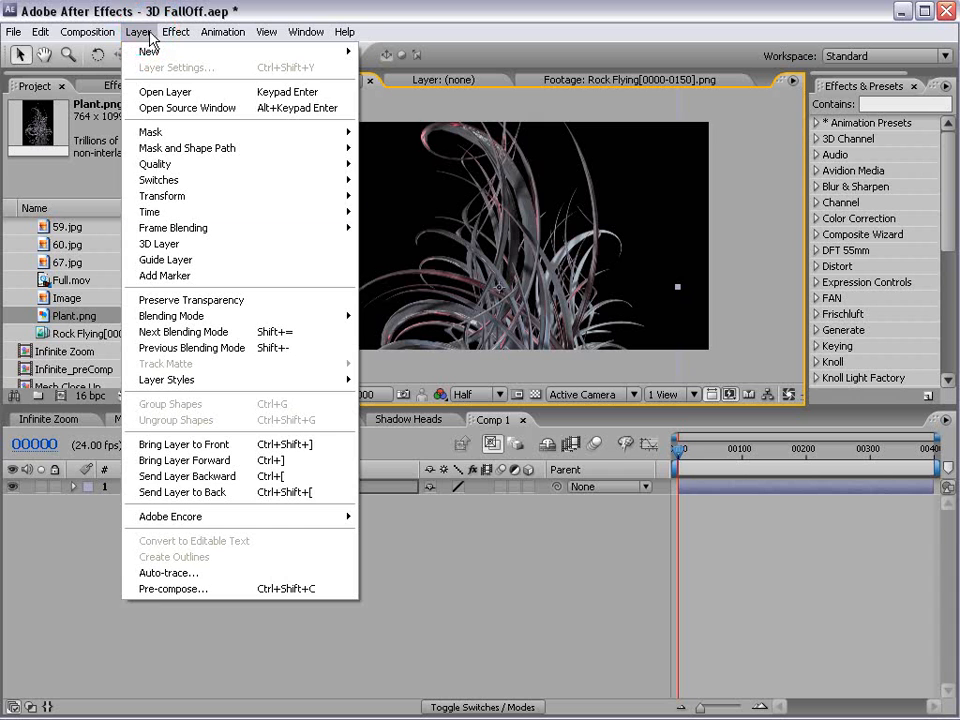
{"action": "left_click", "coordinate": [204, 589]}
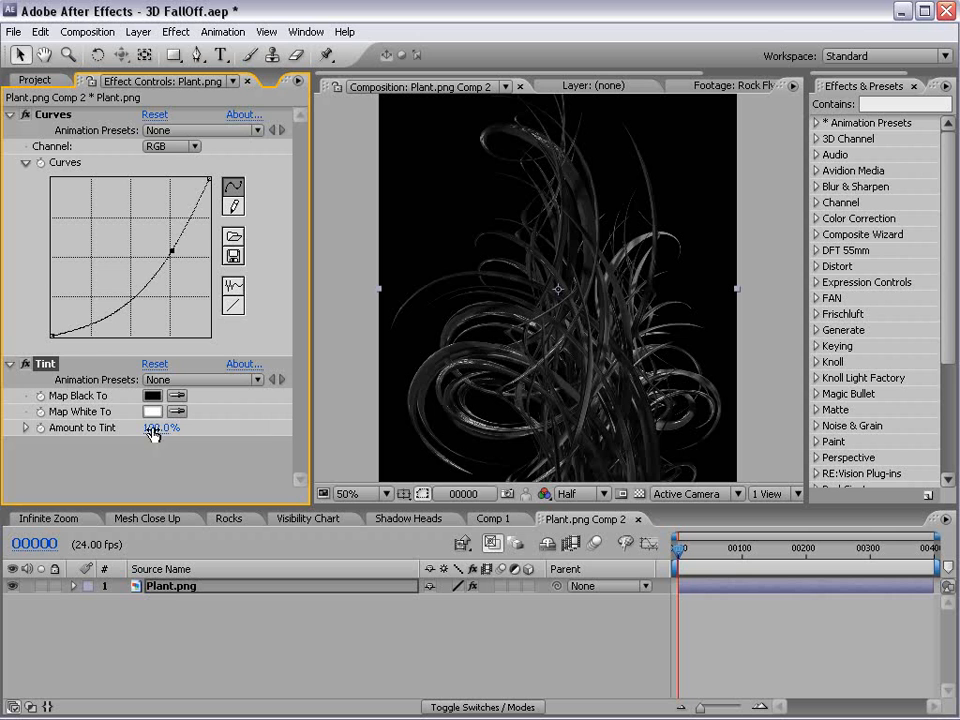
Step: Set Plant.png's tint amount to 65% and reshape its RGB curve with lowered highlights and slightly dark shadows
{"action": "left_click_drag", "start_coordinate": [157, 430], "coordinate": [125, 432]}
{"action": "left_click_drag", "start_coordinate": [103, 228], "coordinate": [117, 299]}
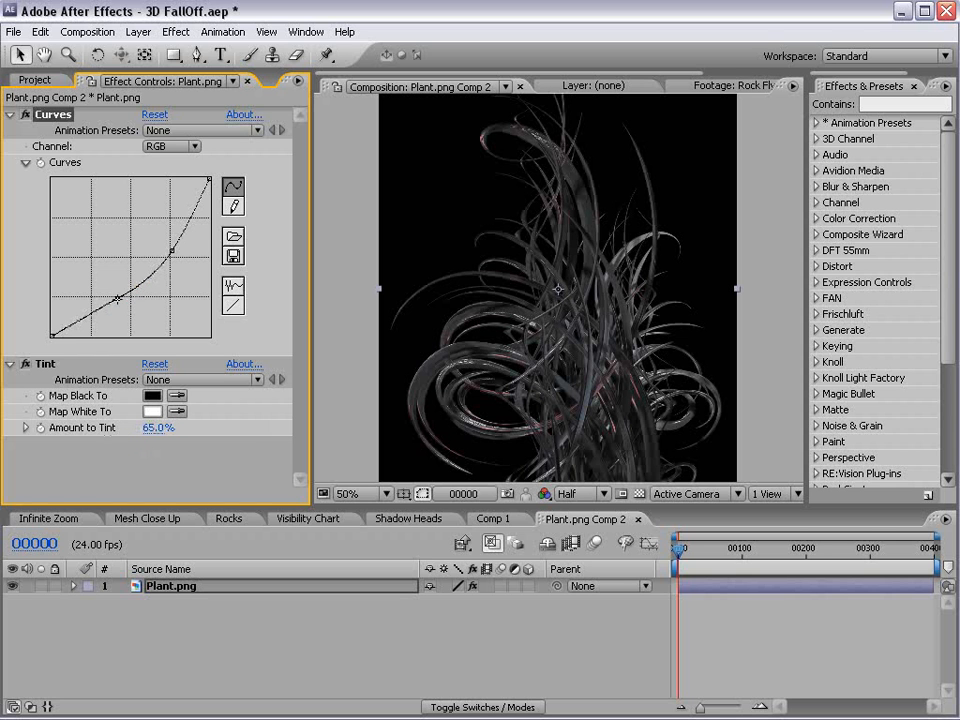
{"action": "left_click_drag", "start_coordinate": [209, 179], "coordinate": [209, 216]}
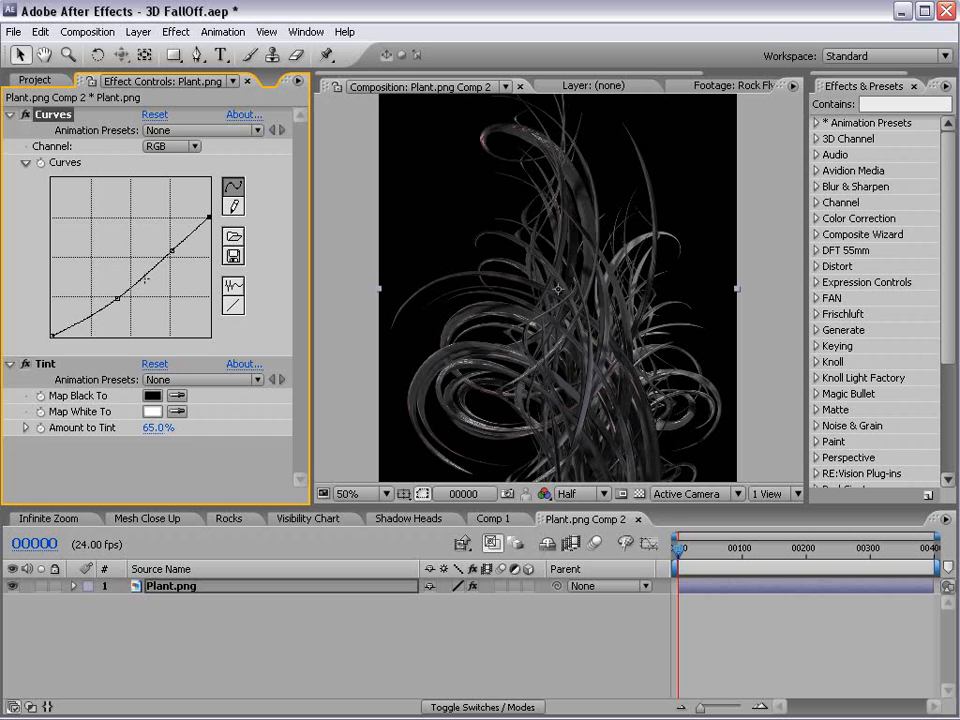
{"action": "left_click_drag", "start_coordinate": [117, 299], "coordinate": [123, 303]}
{"action": "left_click_drag", "start_coordinate": [172, 248], "coordinate": [174, 251]}
Step: Turn on the transparency grid and draw a jagged zigzag mask along the plant's straight bottom edge with the Pen tool
{"action": "left_click", "coordinate": [639, 494]}
{"action": "key", "text": "space"}
{"action": "left_click_drag", "start_coordinate": [612, 474], "coordinate": [565, 384]}
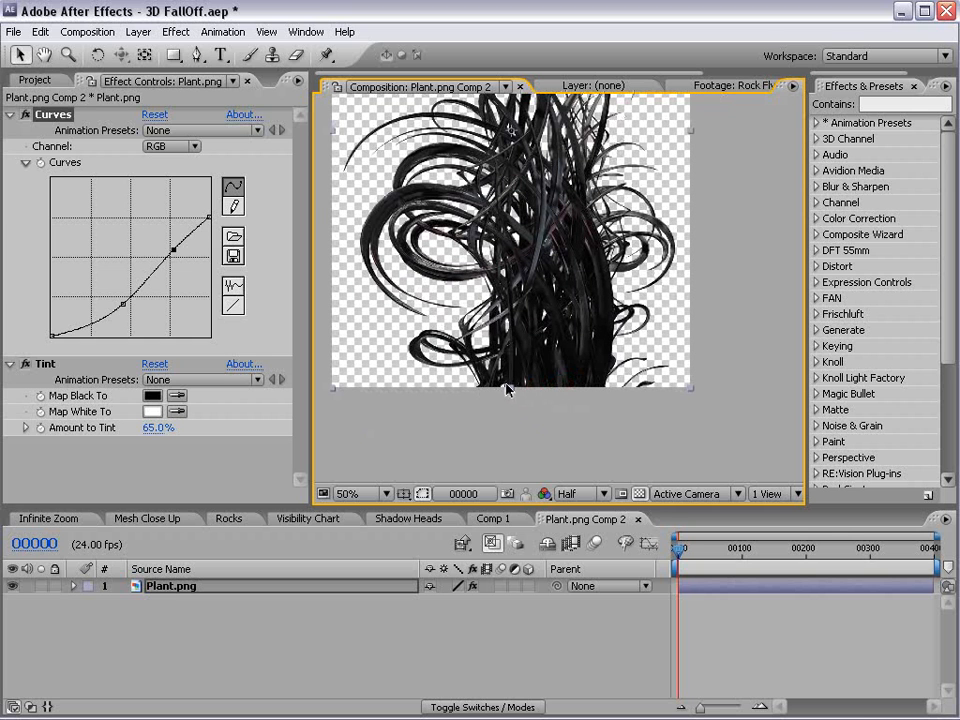
{"action": "left_click", "coordinate": [200, 56]}
{"action": "scroll", "coordinate": [527, 343], "scroll_direction": "up", "scroll_amount": 1}
{"action": "left_click", "coordinate": [708, 334]}
{"action": "left_click", "coordinate": [684, 419]}
{"action": "left_click", "coordinate": [672, 409]}
{"action": "left_click", "coordinate": [672, 346]}
{"action": "left_click", "coordinate": [640, 407]}
{"action": "left_click", "coordinate": [628, 409]}
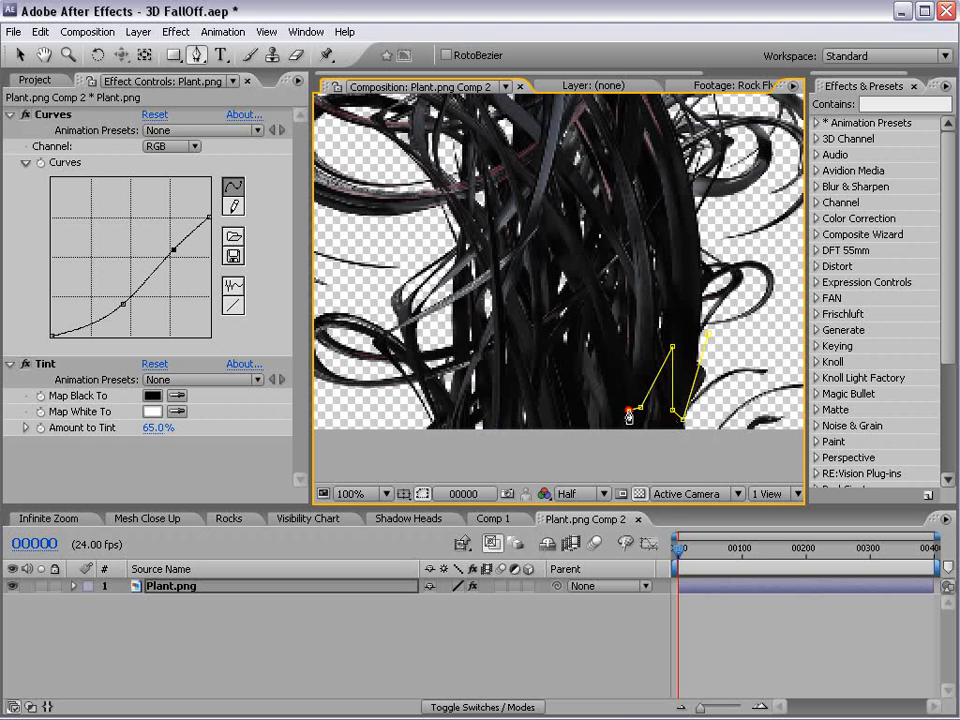
{"action": "left_click", "coordinate": [640, 328]}
{"action": "left_click", "coordinate": [620, 335]}
{"action": "left_click", "coordinate": [612, 370]}
{"action": "left_click", "coordinate": [599, 379]}
{"action": "left_click", "coordinate": [604, 327]}
{"action": "left_click", "coordinate": [586, 302]}
{"action": "left_click", "coordinate": [563, 388]}
{"action": "left_click", "coordinate": [548, 394]}
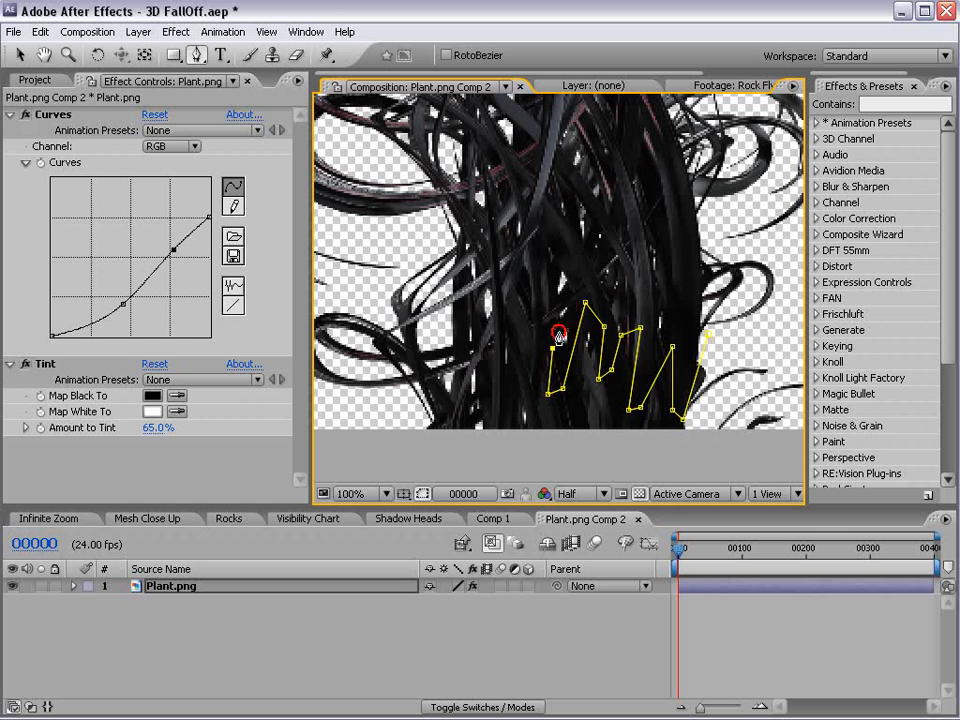
{"action": "left_click", "coordinate": [515, 380]}
{"action": "left_click", "coordinate": [492, 410]}
{"action": "left_click", "coordinate": [474, 422]}
{"action": "left_click", "coordinate": [492, 389]}
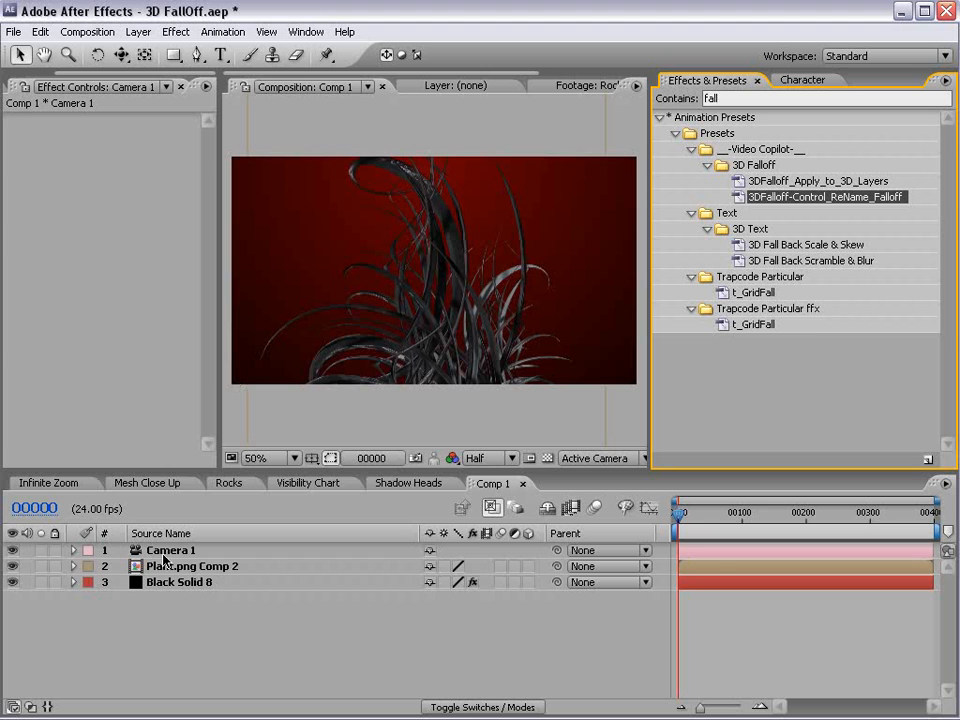
Step: Add an adjustment layer named Falloff above Camera 1 and apply the 3DFalloff-Control_ReName_Falloff preset to it
{"action": "left_click", "coordinate": [163, 553]}
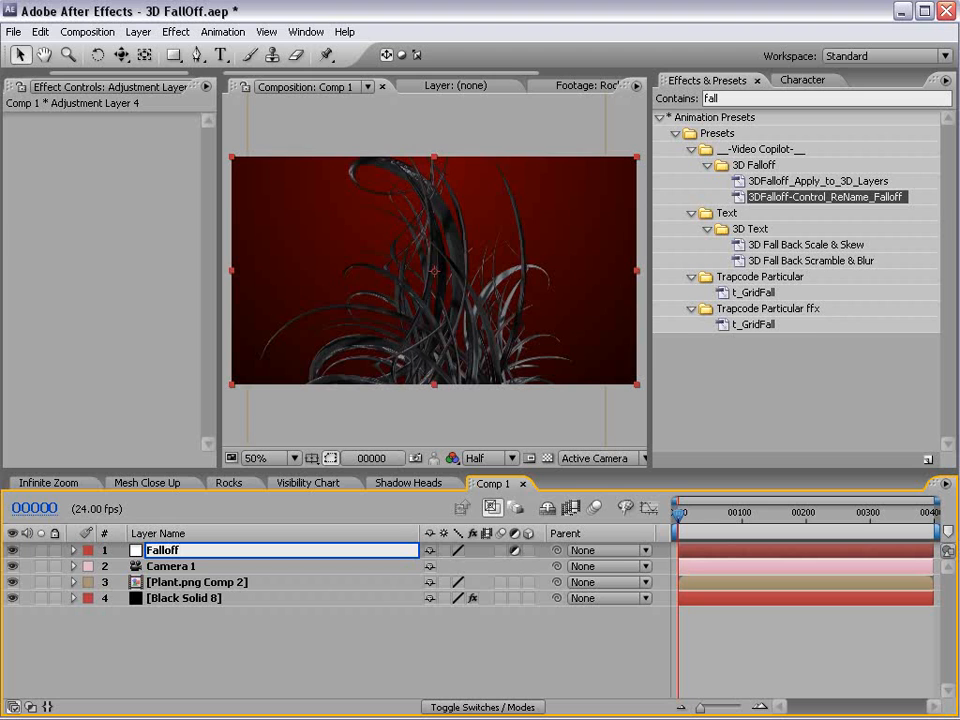
{"action": "left_click", "coordinate": [188, 673]}
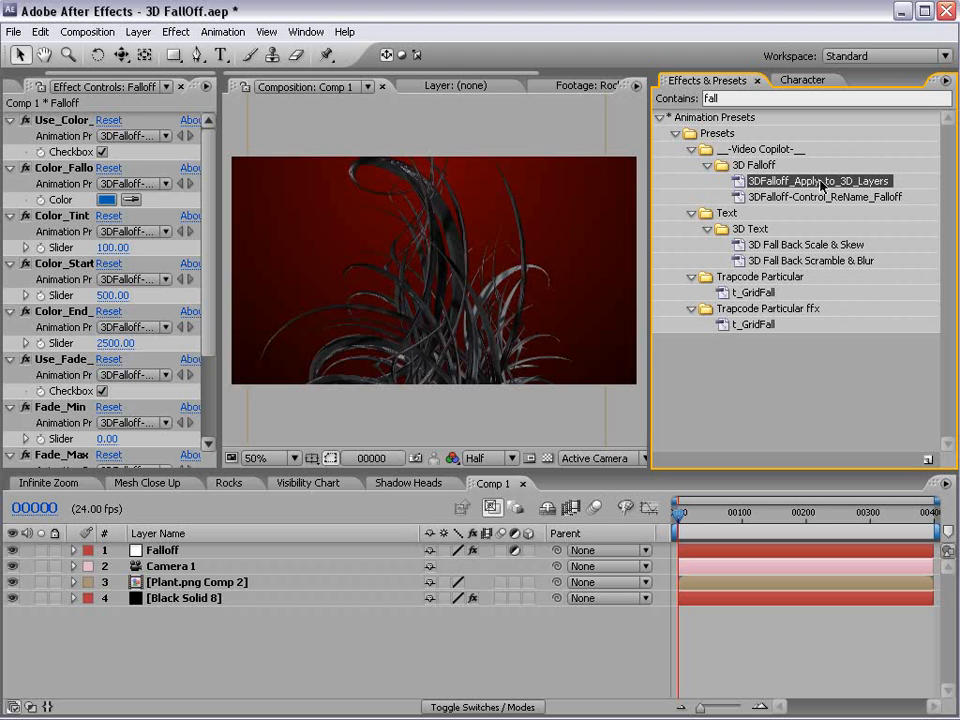
Step: Make Plant.png Comp 2 a 3D layer and apply the 3DFalloff_Apply_to_3D_Layers preset to it
{"action": "left_click", "coordinate": [191, 581]}
{"action": "left_click", "coordinate": [528, 582]}
{"action": "left_click_drag", "start_coordinate": [849, 183], "coordinate": [691, 587]}
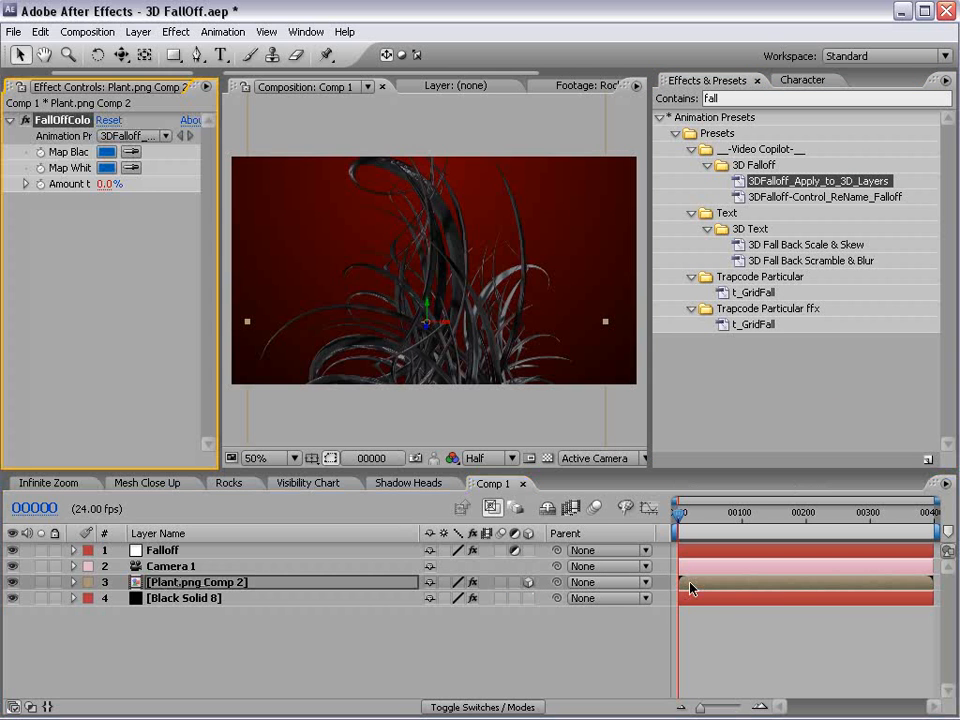
Step: Show the Falloff layer's effect controls and widen their area so the full effect names can be read
{"action": "left_click", "coordinate": [34, 87]}
{"action": "left_click", "coordinate": [163, 551]}
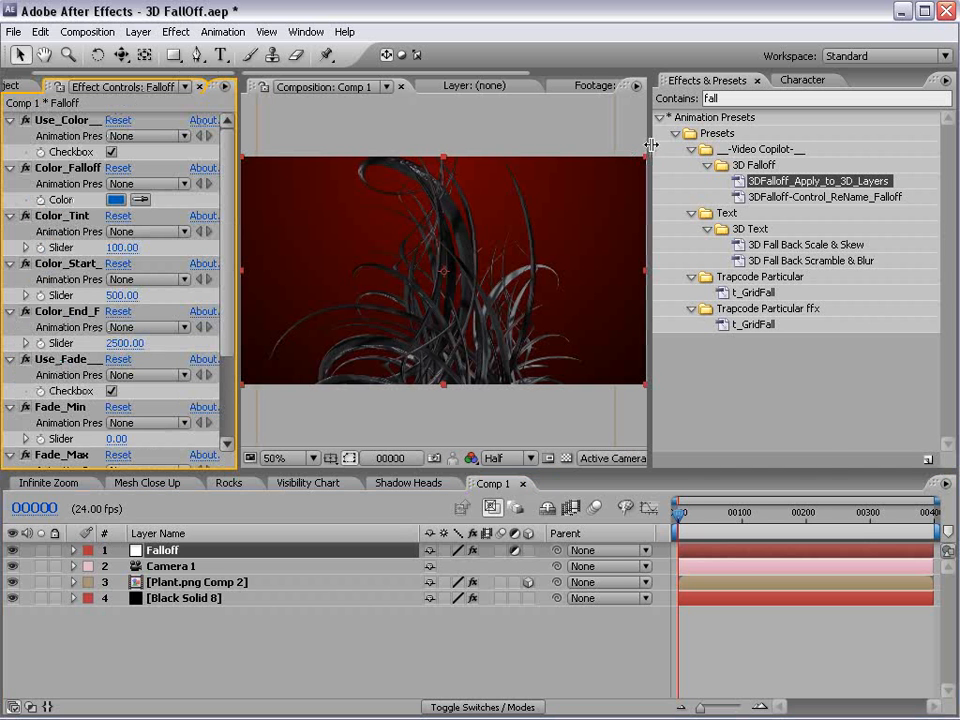
{"action": "left_click_drag", "start_coordinate": [651, 144], "coordinate": [832, 152]}
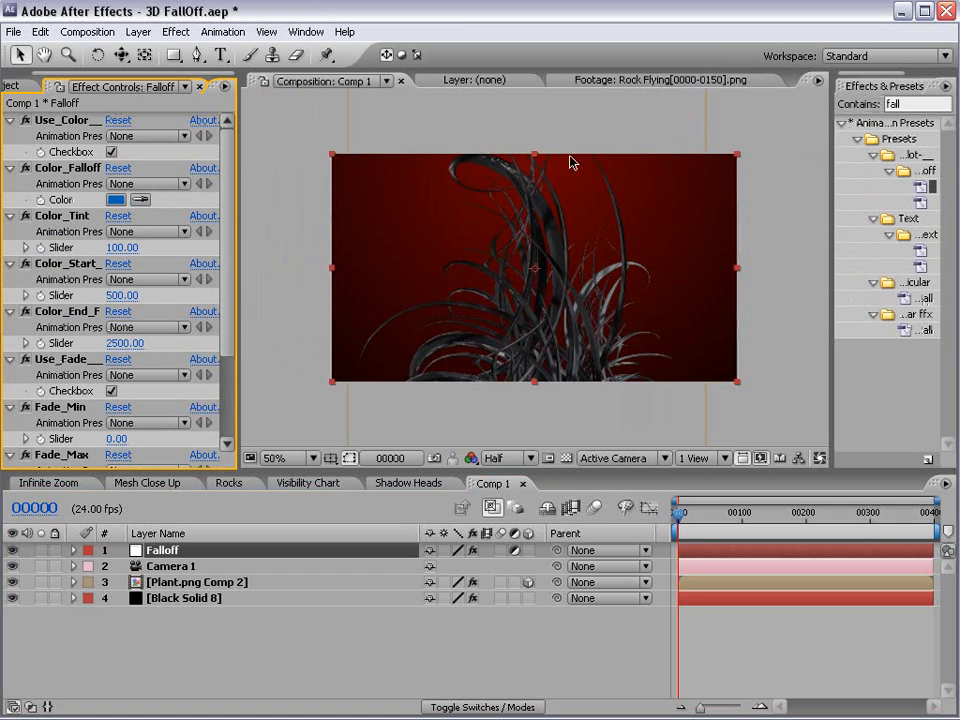
{"action": "left_click_drag", "start_coordinate": [240, 236], "coordinate": [343, 238]}
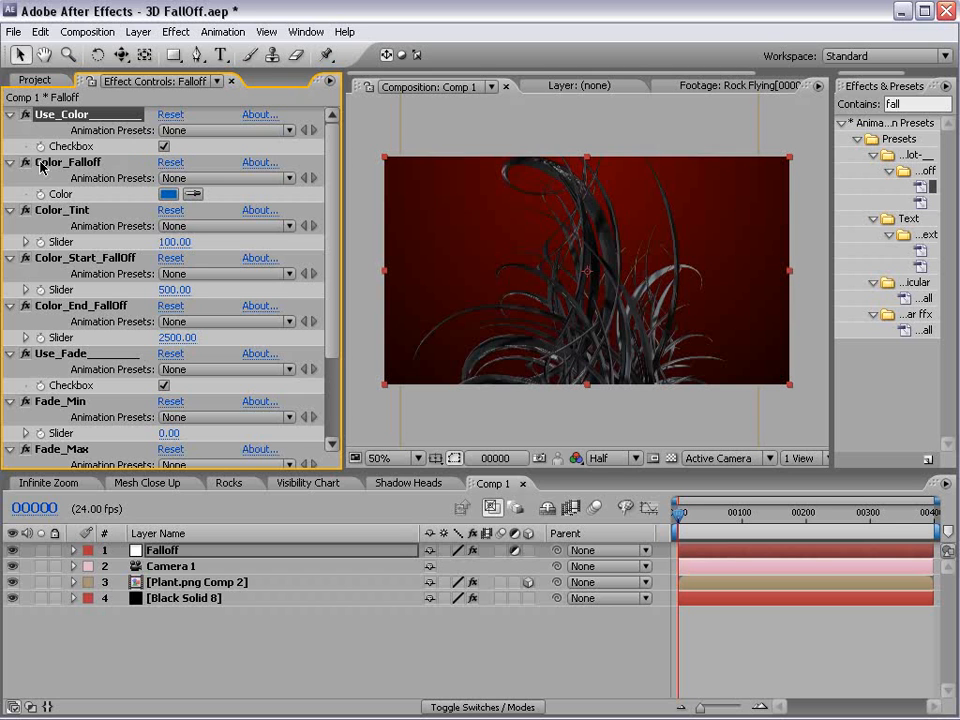
{"action": "left_click", "coordinate": [60, 211]}
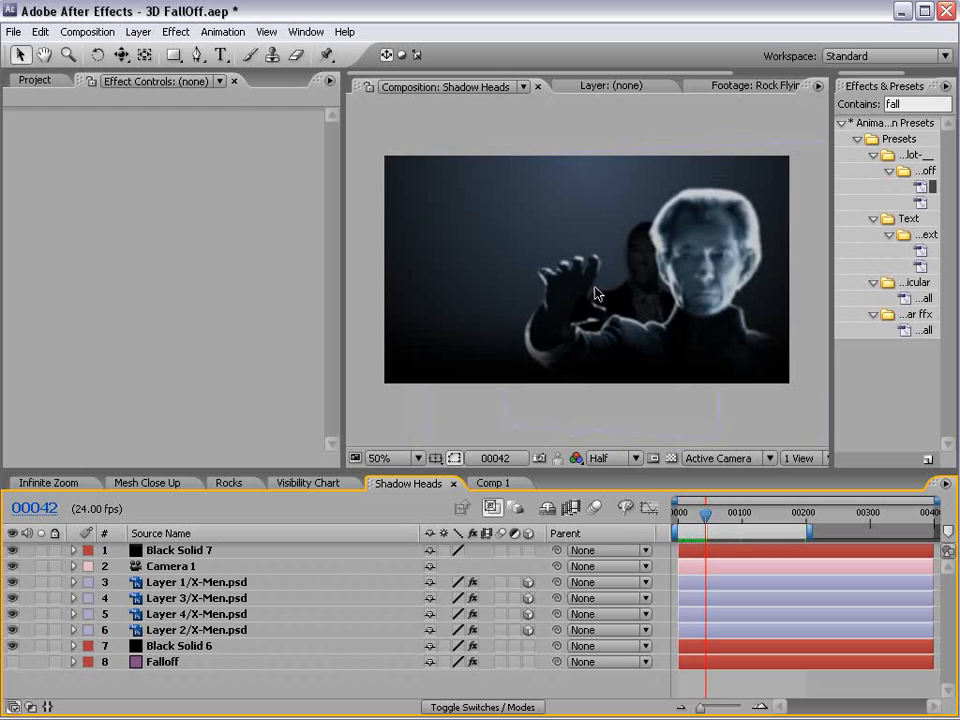
Step: Preview the falloff on the figures in the Shadow Heads composition up to frame 119
{"action": "left_click", "coordinate": [703, 516]}
{"action": "left_click_drag", "start_coordinate": [703, 516], "coordinate": [754, 516]}
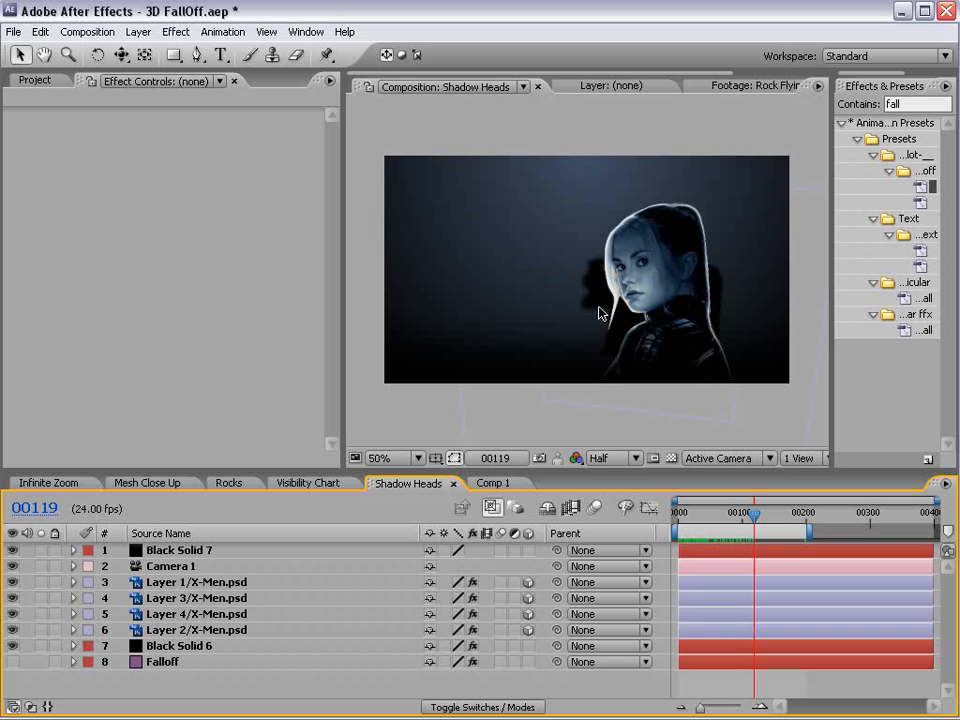
Step: Collapse the Falloff layer's effects from Use_Fade through Opac_End_FallOff in Comp 1
{"action": "left_click", "coordinate": [492, 483]}
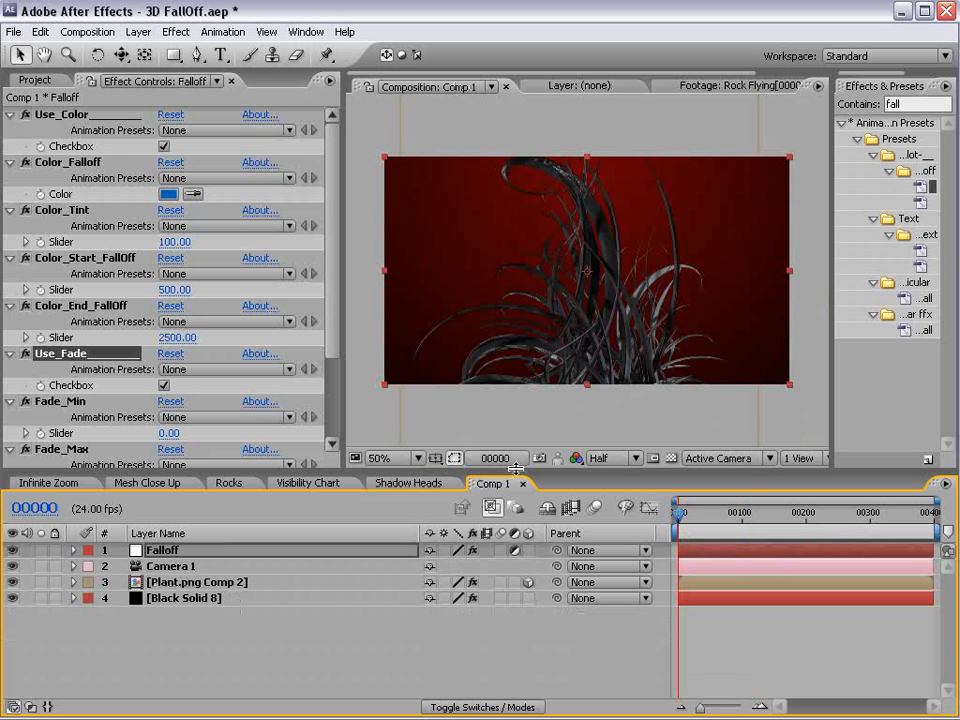
{"action": "left_click_drag", "start_coordinate": [331, 325], "coordinate": [326, 410]}
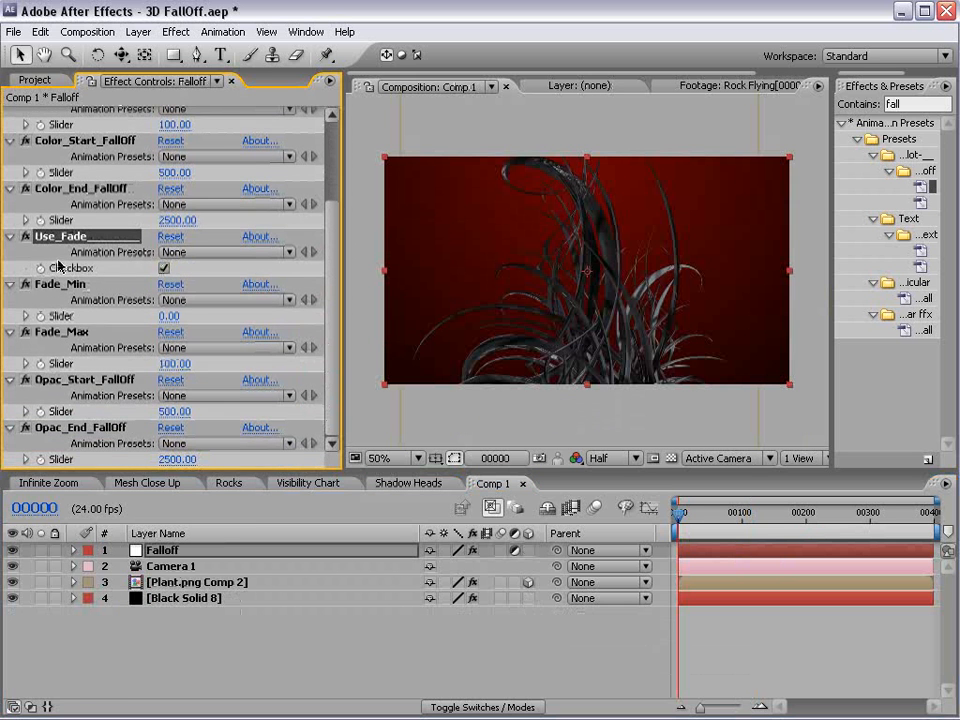
{"action": "left_click", "coordinate": [80, 428], "text": "shift"}
{"action": "left_click", "coordinate": [10, 428]}
{"action": "left_click", "coordinate": [120, 445]}
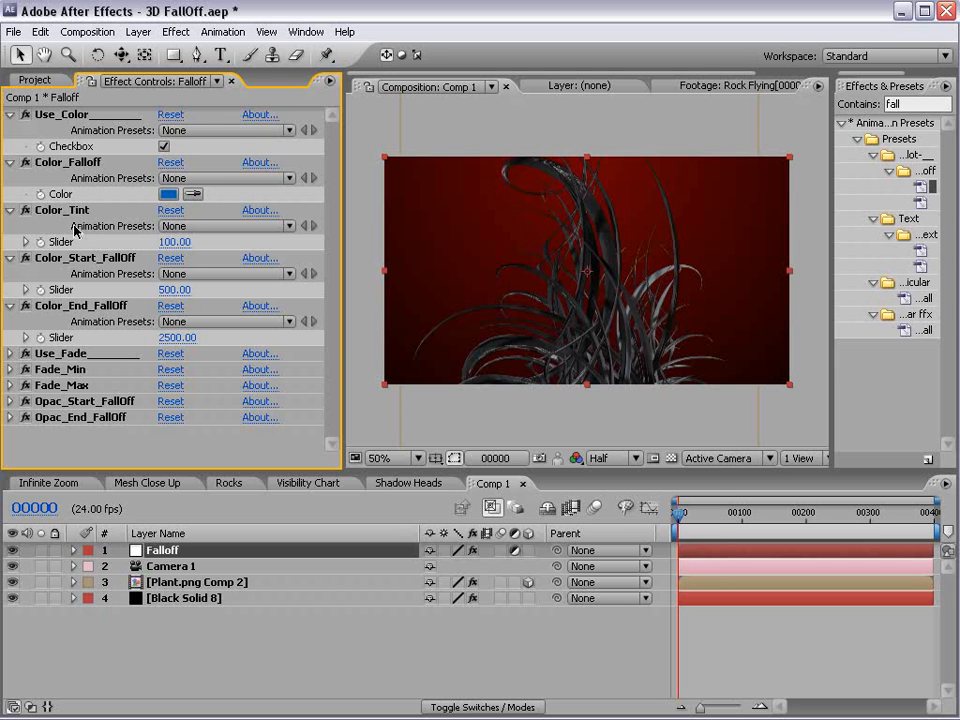
Step: Set the Falloff layer's Color_Falloff to green 48B300
{"action": "left_click", "coordinate": [168, 194]}
{"action": "left_click_drag", "start_coordinate": [491, 470], "coordinate": [496, 514]}
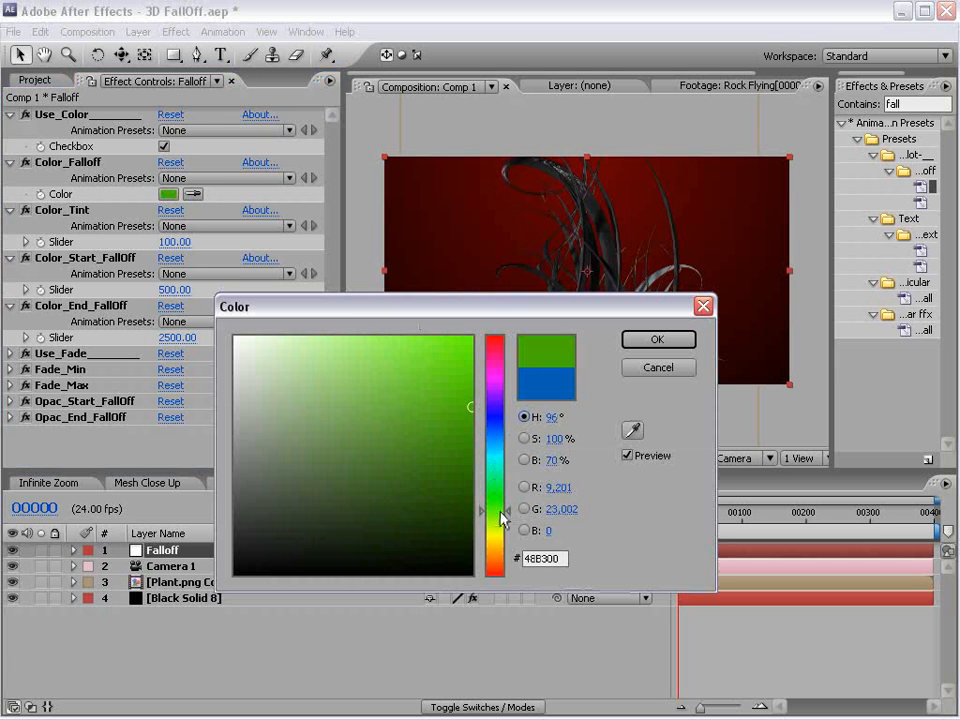
{"action": "left_click", "coordinate": [660, 339]}
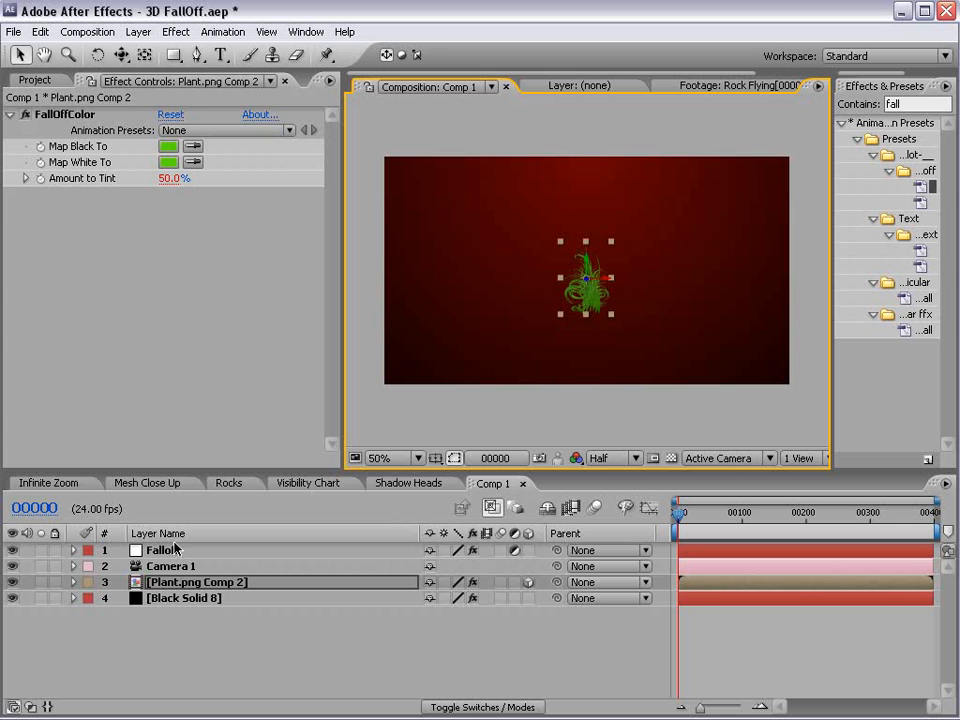
Step: Try a Color_Tint value of 50 on the Falloff layer and set it back to 100
{"action": "left_click", "coordinate": [165, 550]}
{"action": "left_click", "coordinate": [168, 242]}
{"action": "type", "text": "50100"}
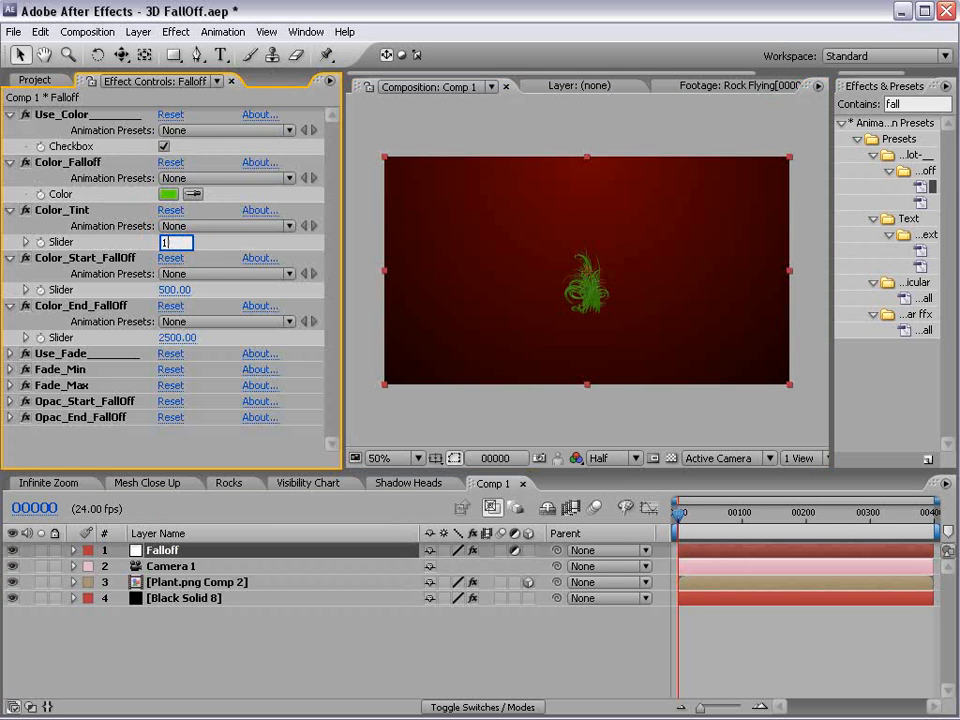
{"action": "key", "text": "Return"}
Step: Start sampling a new Color_Falloff colour with the eyedropper
{"action": "left_click", "coordinate": [193, 194]}
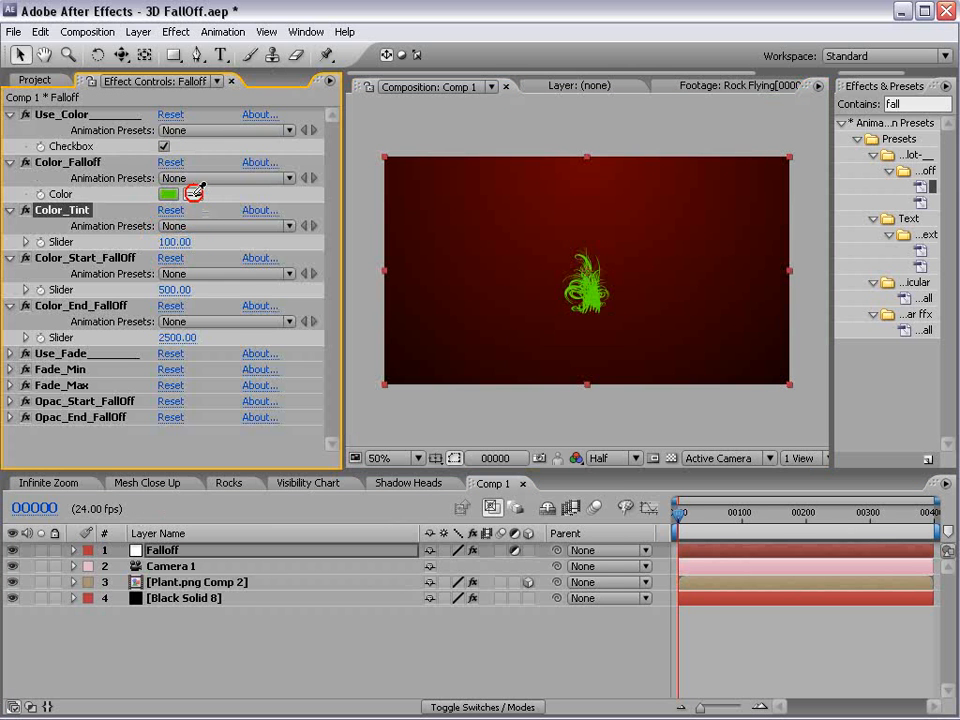
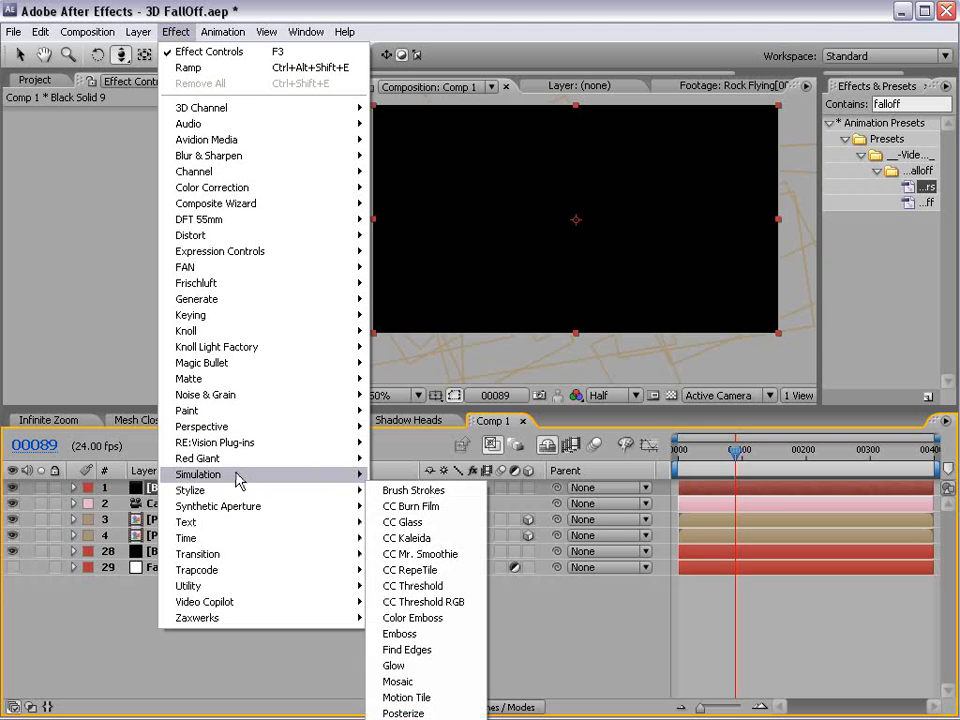
Step: Apply CC Particle World to the Black Solid 9 layer and turn its grid off
{"action": "mouse_move", "coordinate": [236, 476]}
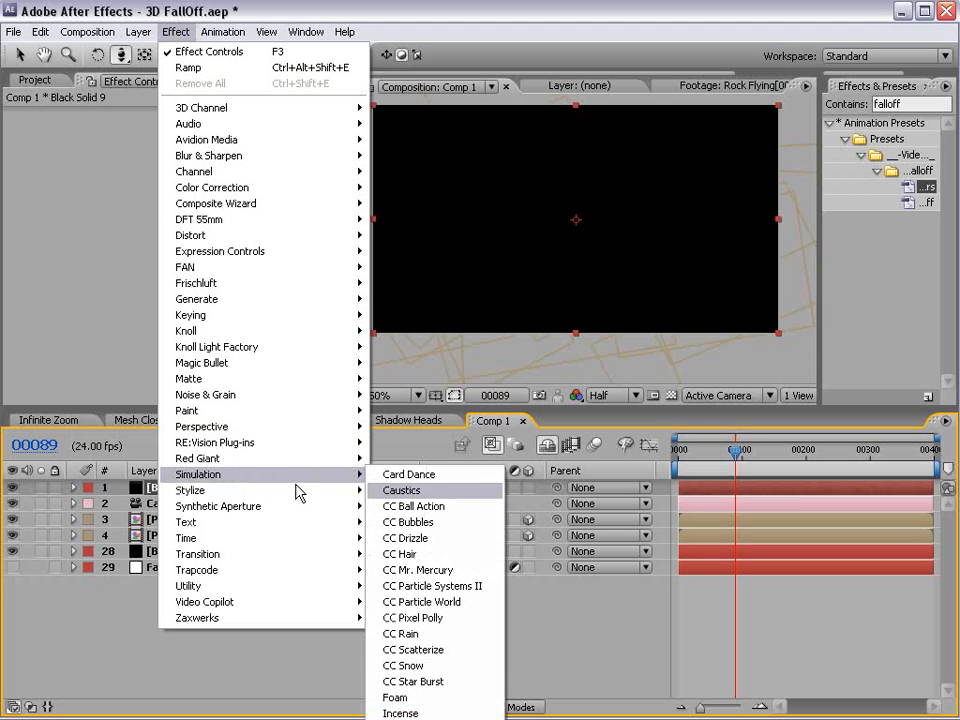
{"action": "left_click", "coordinate": [466, 603]}
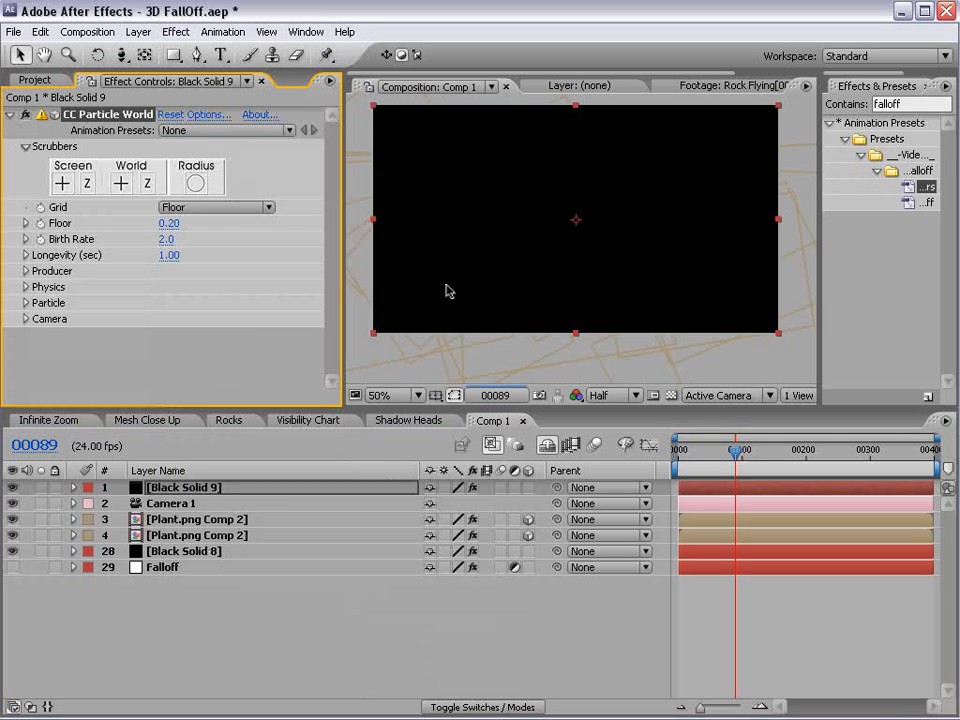
{"action": "left_click", "coordinate": [190, 207]}
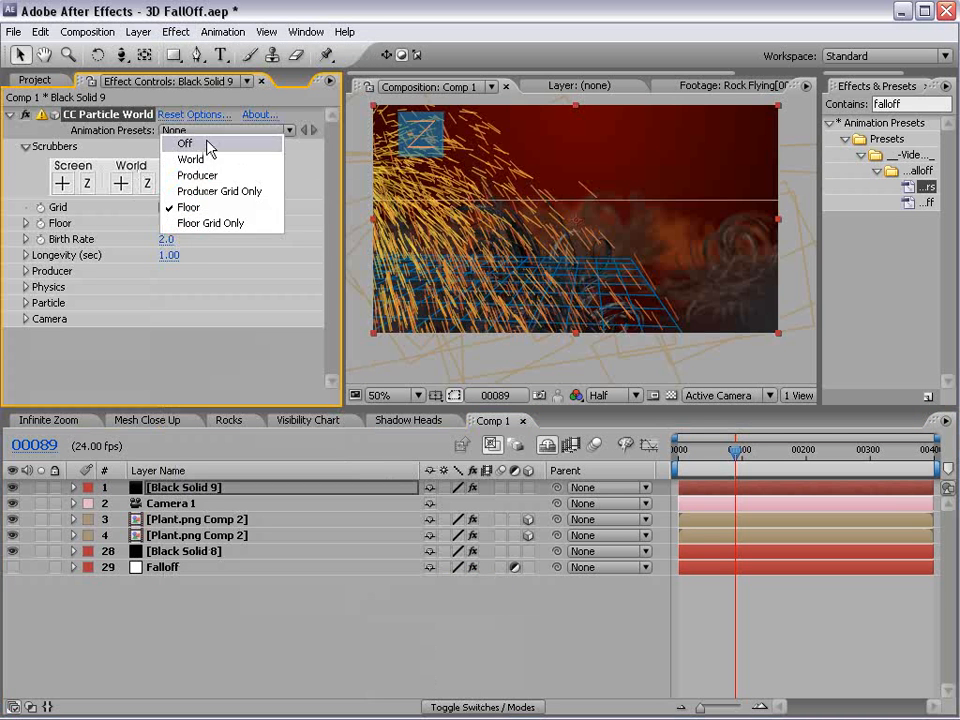
{"action": "left_click", "coordinate": [208, 143]}
Step: Reveal the Producer and Physics settings of CC Particle World and solo the Black Solid 9 layer at frame 133
{"action": "left_click", "coordinate": [26, 271]}
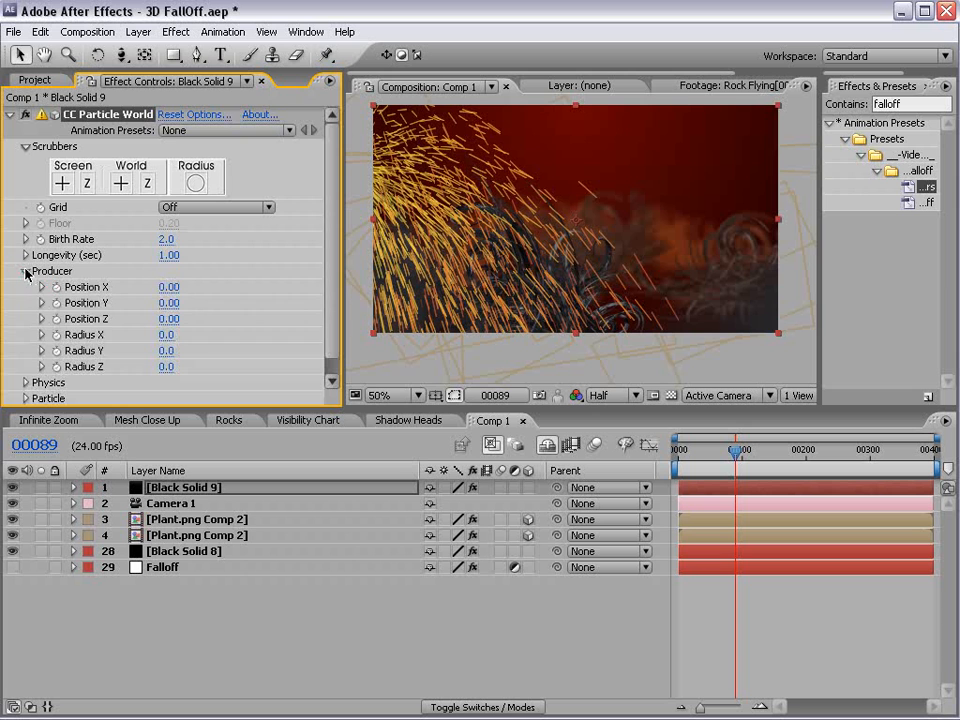
{"action": "left_click", "coordinate": [27, 383]}
{"action": "left_click_drag", "start_coordinate": [135, 405], "coordinate": [135, 566]}
{"action": "left_click", "coordinate": [761, 606]}
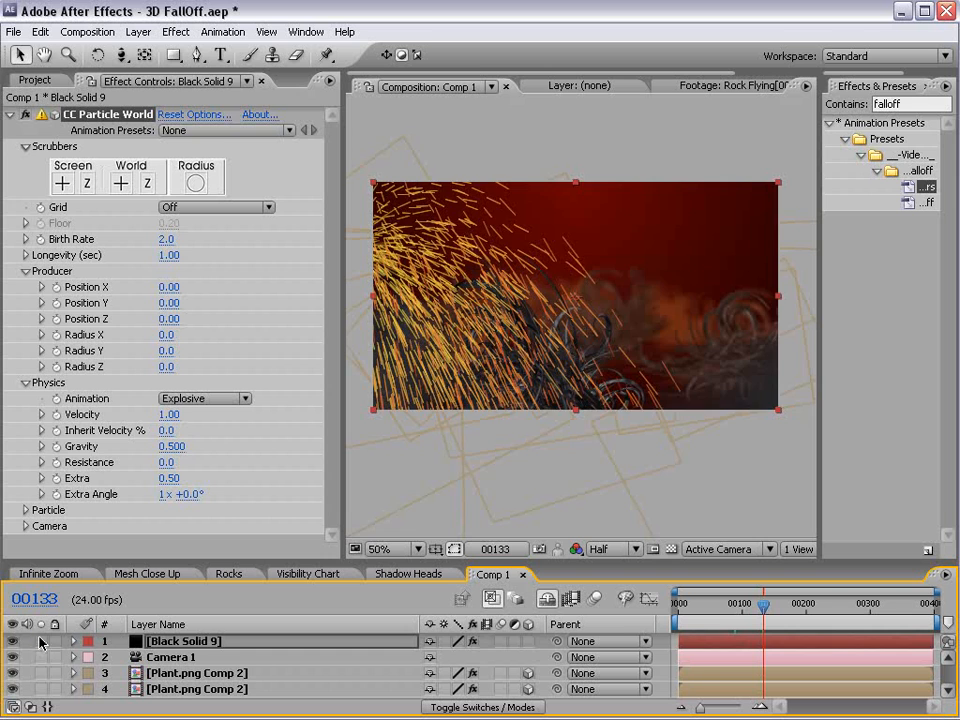
{"action": "left_click", "coordinate": [40, 641]}
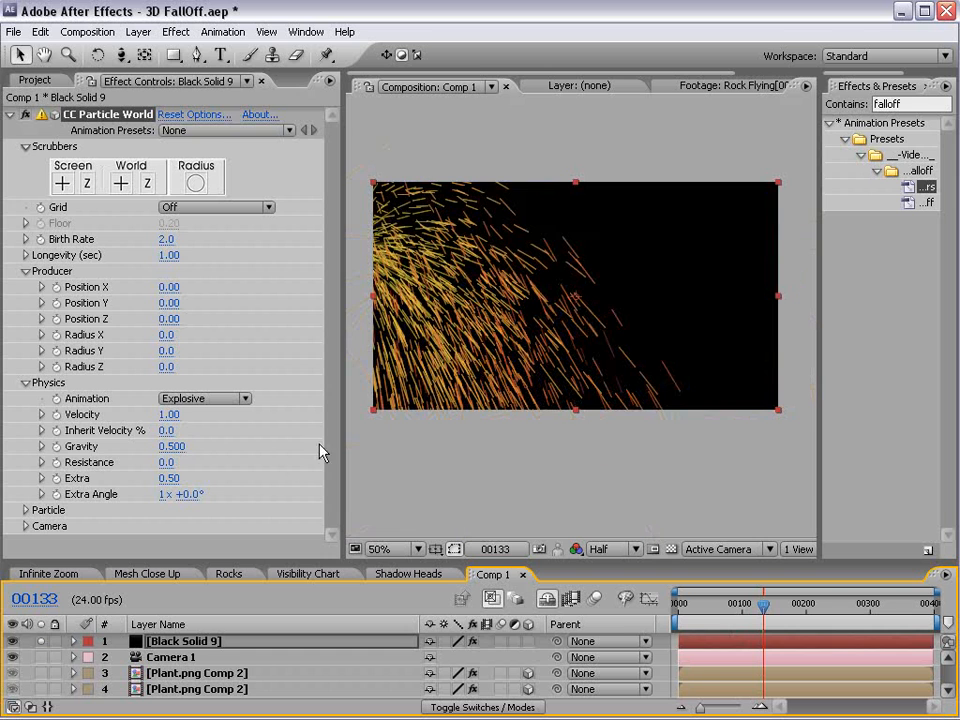
Step: Set the particle Velocity to 0.05 and Gravity to 0 in the Physics settings of CC Particle World
{"action": "left_click", "coordinate": [170, 414]}
{"action": "type", "text": "0"}
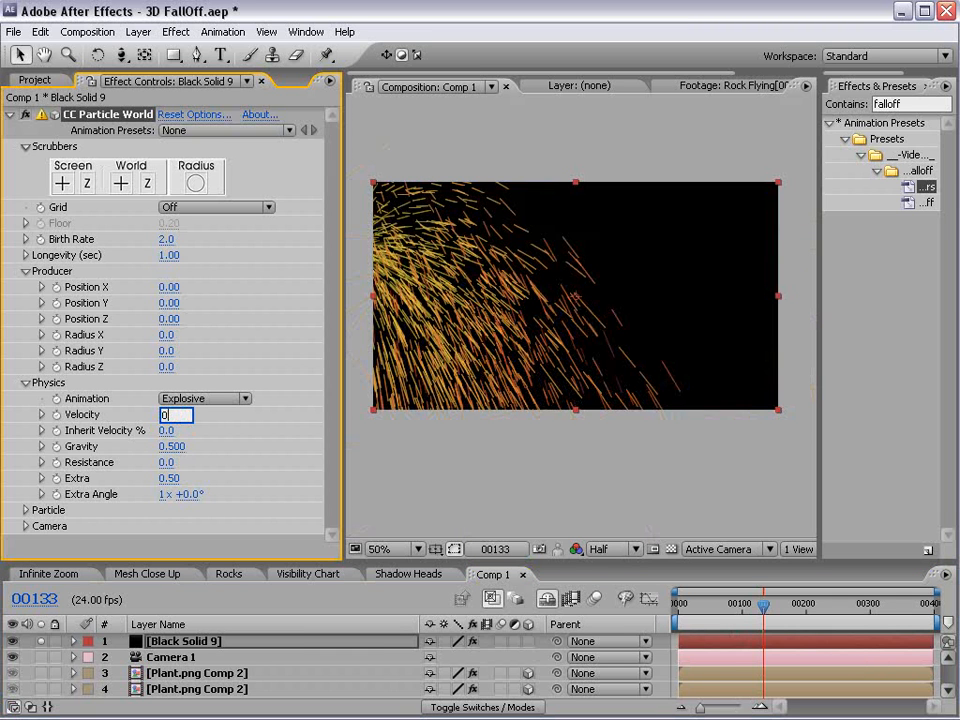
{"action": "type", "text": ".05"}
{"action": "key", "text": "Return"}
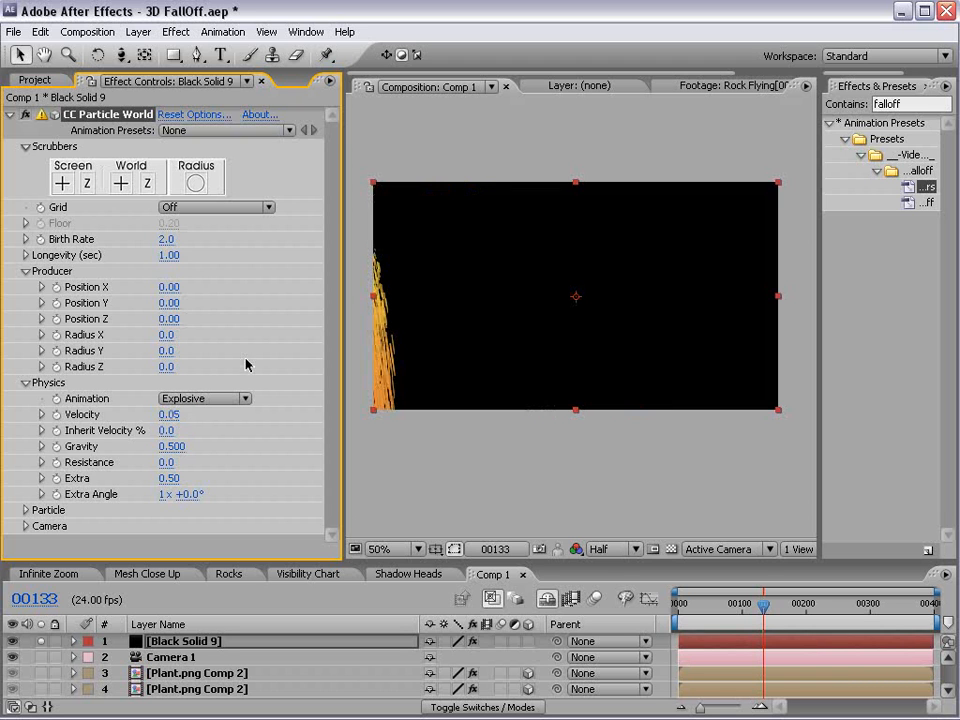
{"action": "left_click", "coordinate": [176, 446]}
{"action": "type", "text": "0"}
{"action": "key", "text": "Return"}
Step: Spread the particle producer to Radius X 0.6, Y 0.2 and Z 1.8, and set the Birth Rate to 0.5
{"action": "key", "text": "c"}
{"action": "left_click_drag", "start_coordinate": [455, 296], "coordinate": [477, 333]}
{"action": "left_click_drag", "start_coordinate": [167, 334], "coordinate": [297, 334]}
{"action": "left_click", "coordinate": [166, 240]}
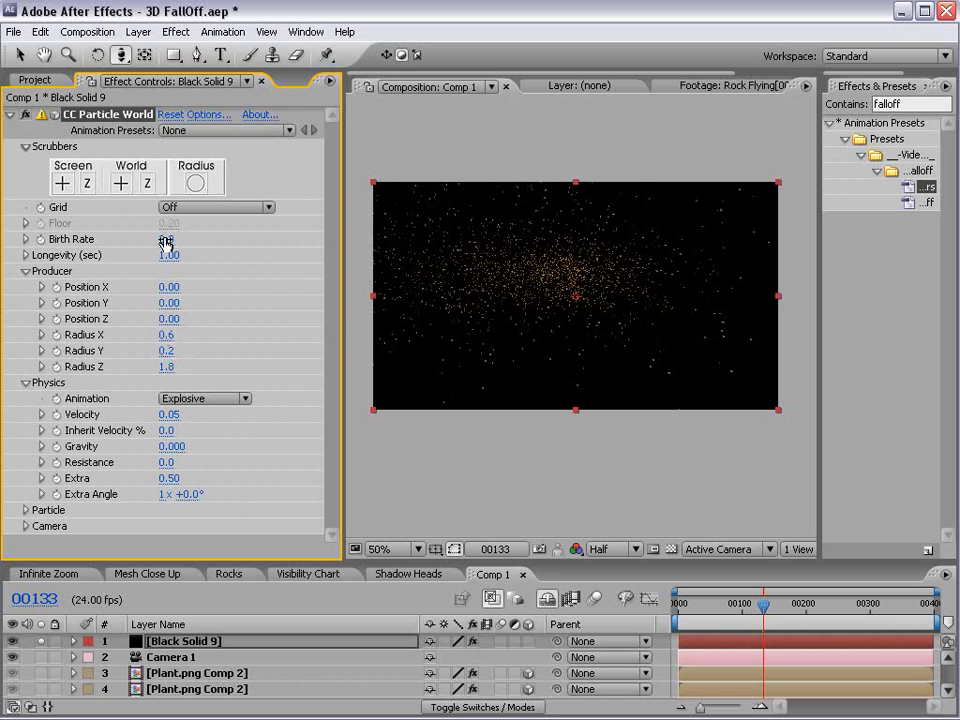
{"action": "type", "text": ".5"}
{"action": "key", "text": "Return"}
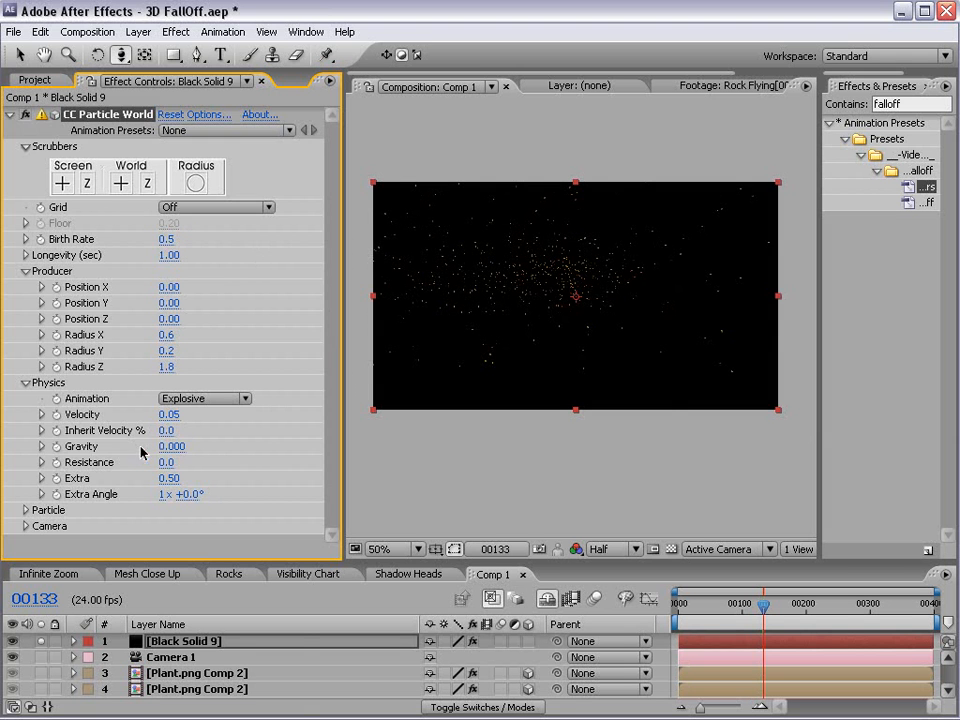
Step: Change the Particle Type to Faded Sphere and move the current time to frame 152
{"action": "left_click", "coordinate": [26, 510]}
{"action": "left_click", "coordinate": [221, 359]}
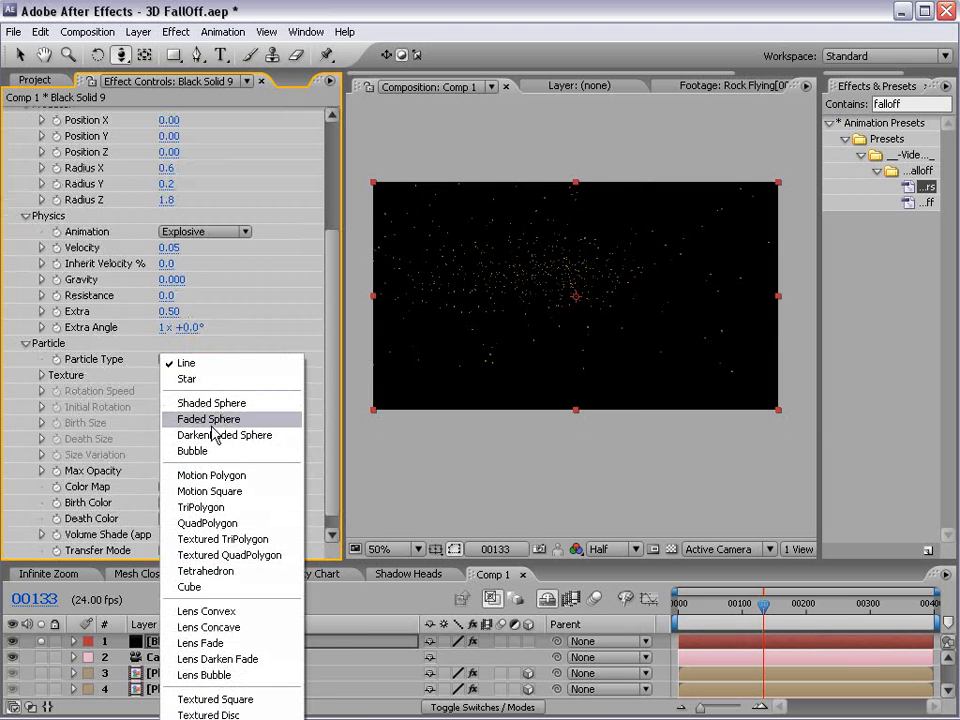
{"action": "left_click", "coordinate": [250, 421]}
{"action": "mouse_move", "coordinate": [762, 606]}
{"action": "left_mouse_down"}
{"action": "mouse_move", "coordinate": [745, 621]}
{"action": "mouse_move", "coordinate": [776, 615]}
{"action": "left_mouse_up"}
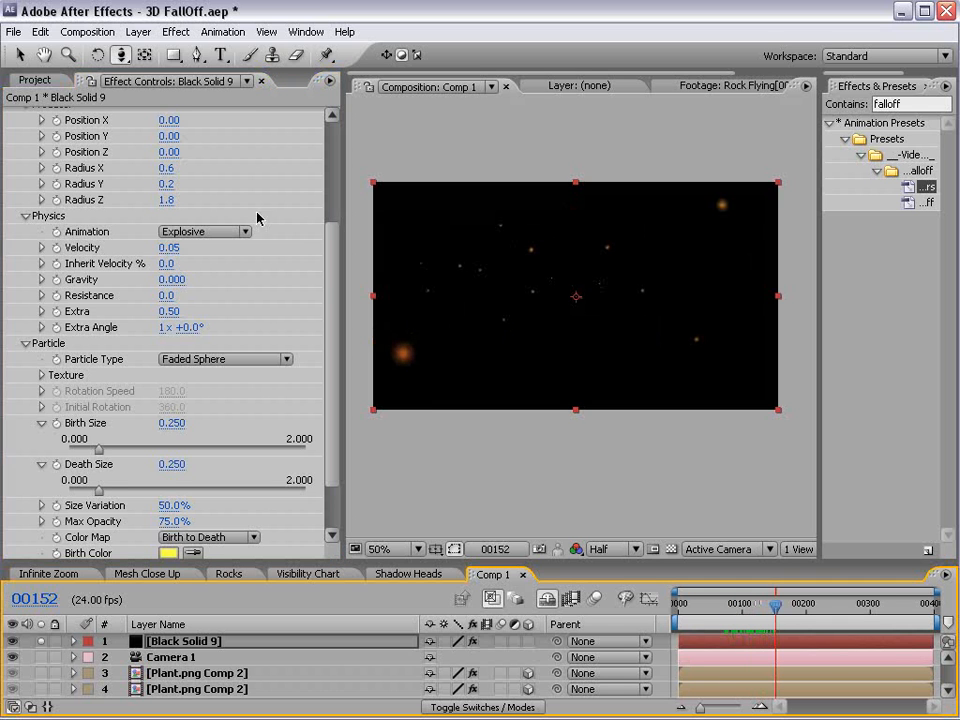
Step: Set the particle Longevity to 4 seconds
{"action": "left_click_drag", "start_coordinate": [332, 289], "coordinate": [357, 183]}
{"action": "left_click", "coordinate": [168, 255]}
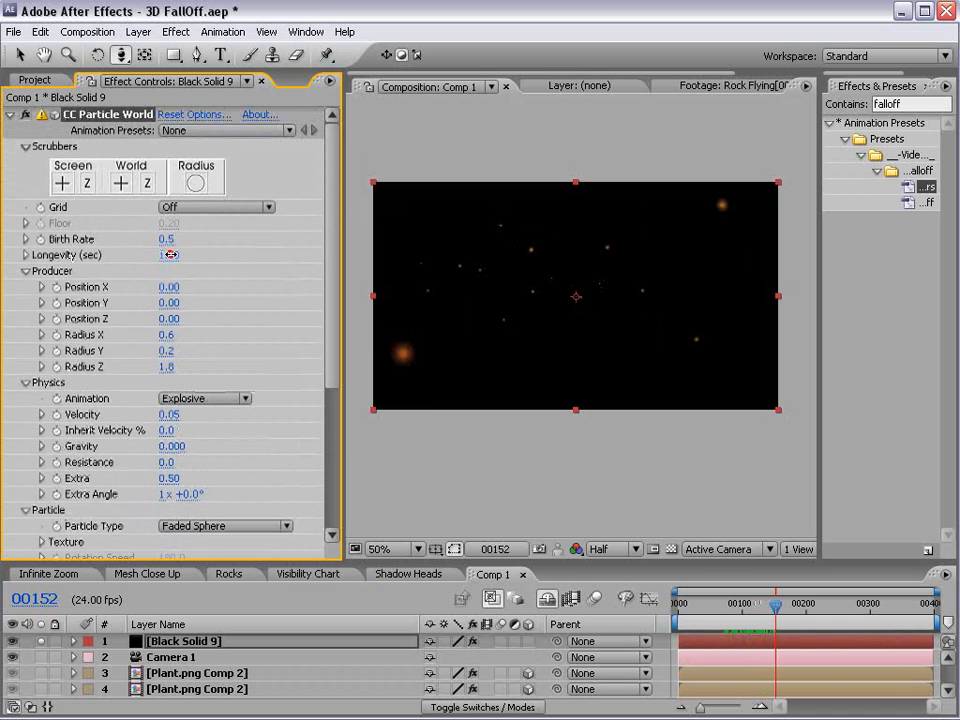
{"action": "type", "text": "1"}
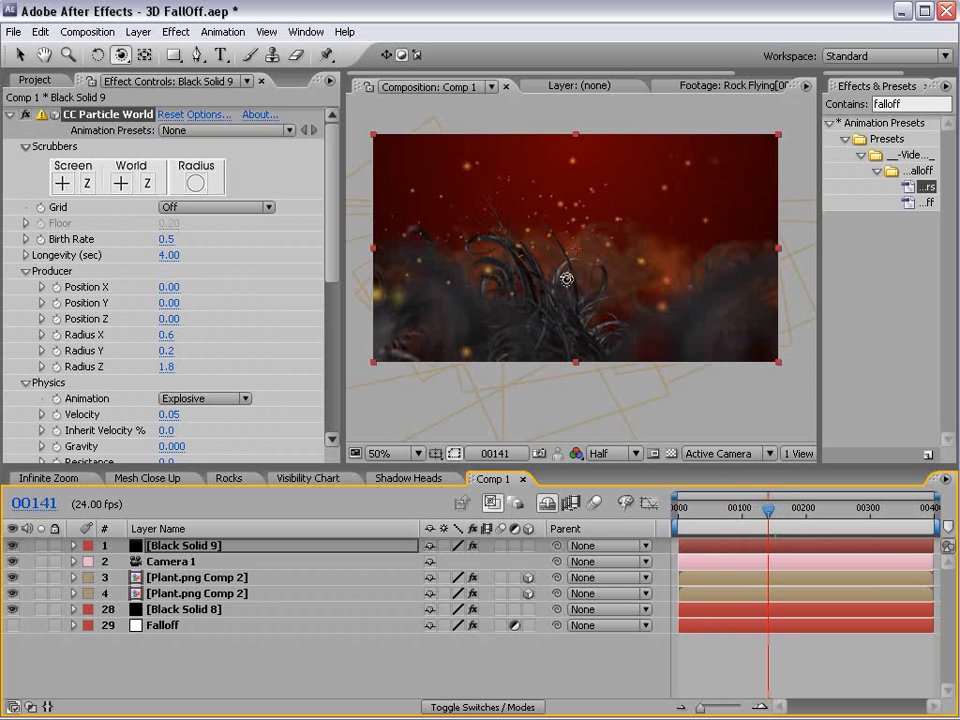
Step: Keyframe Camera 1's Point of Interest and Position and move the keyframes to the start of the timeline
{"action": "left_click", "coordinate": [157, 563]}
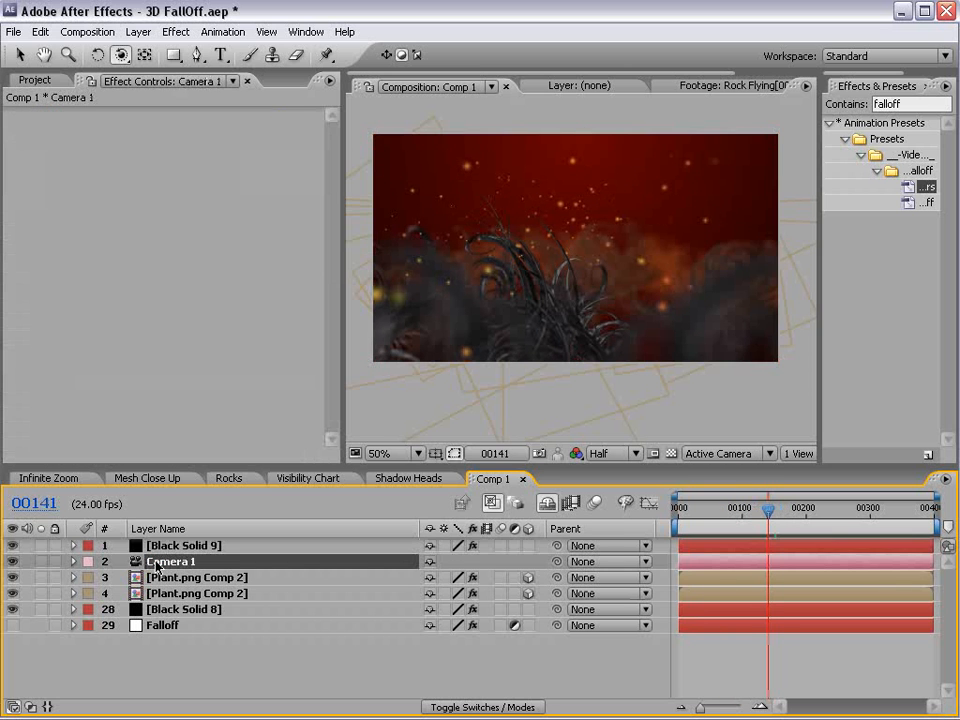
{"action": "key", "text": "p"}
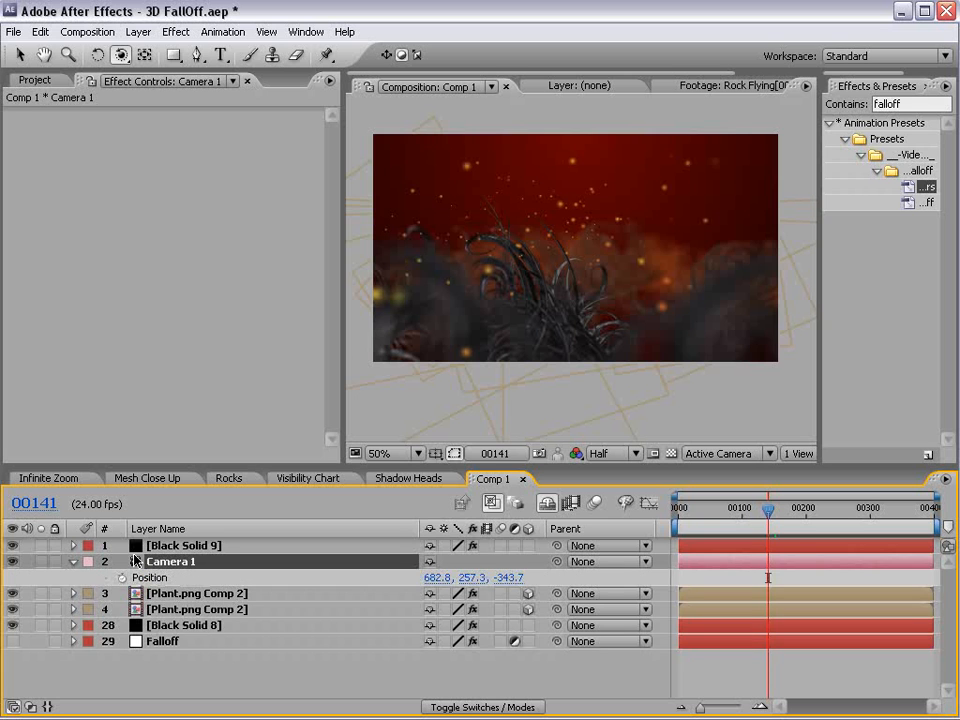
{"action": "key", "text": "shift+a"}
{"action": "left_click", "coordinate": [121, 577]}
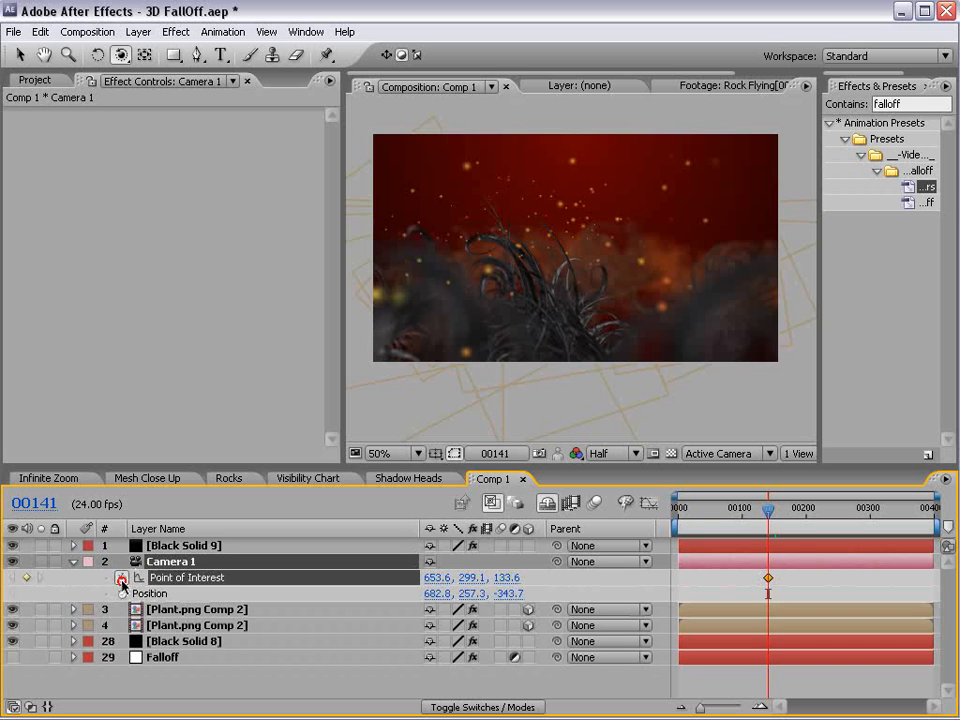
{"action": "left_click", "coordinate": [121, 593]}
{"action": "left_click_drag", "start_coordinate": [768, 593], "coordinate": [681, 593]}
Step: Animate Camera 1 by moving it in among the plants at a mid-timeline frame and placing it farther back at frame 0
{"action": "left_click_drag", "start_coordinate": [768, 510], "coordinate": [733, 510]}
{"action": "key", "text": "c"}
{"action": "key", "text": "c"}
{"action": "left_click", "coordinate": [122, 56]}
{"action": "left_click", "coordinate": [497, 234]}
{"action": "mouse_move", "coordinate": [561, 306]}
{"action": "left_mouse_down"}
{"action": "mouse_move", "coordinate": [568, 279]}
{"action": "mouse_move", "coordinate": [568, 313]}
{"action": "left_mouse_up"}
{"action": "left_click_drag", "start_coordinate": [734, 510], "coordinate": [630, 521]}
{"action": "left_click_drag", "start_coordinate": [562, 273], "coordinate": [621, 491]}
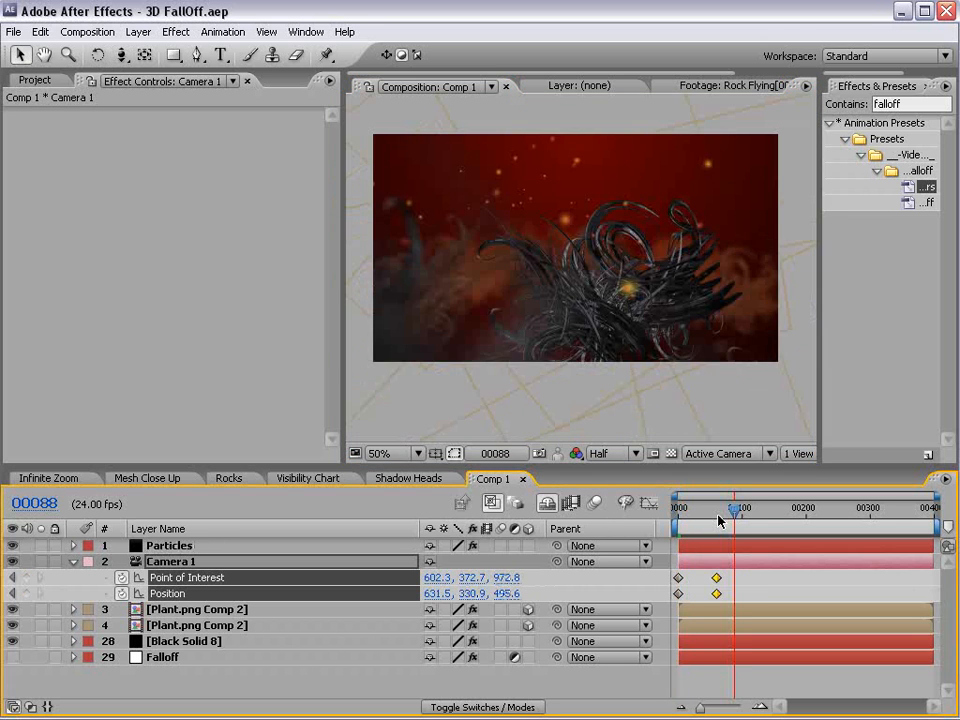
Step: Apply Easy Ease to all of Camera 1's Point of Interest and Position keyframes and save the project at frame 0
{"action": "left_click_drag", "start_coordinate": [734, 511], "coordinate": [678, 511]}
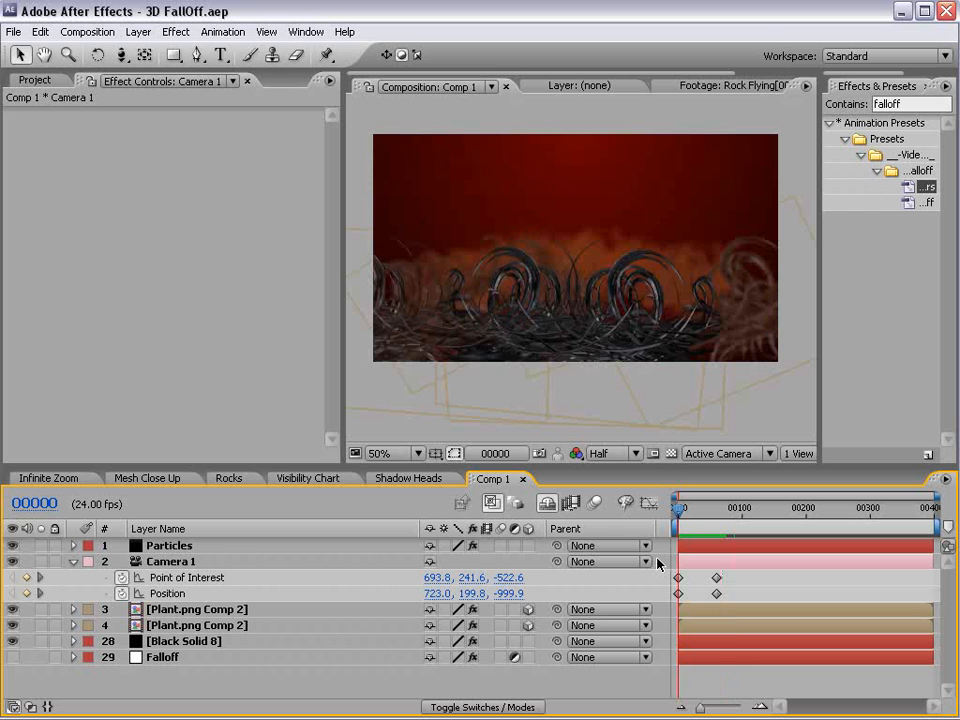
{"action": "left_click_drag", "start_coordinate": [733, 579], "coordinate": [674, 596]}
{"action": "key", "text": "F9"}
{"action": "left_click", "coordinate": [754, 579]}
{"action": "mouse_move", "coordinate": [680, 513]}
{"action": "left_mouse_down"}
{"action": "mouse_move", "coordinate": [704, 515]}
{"action": "mouse_move", "coordinate": [678, 515]}
{"action": "left_mouse_up"}
{"action": "key", "text": "ctrl+s"}
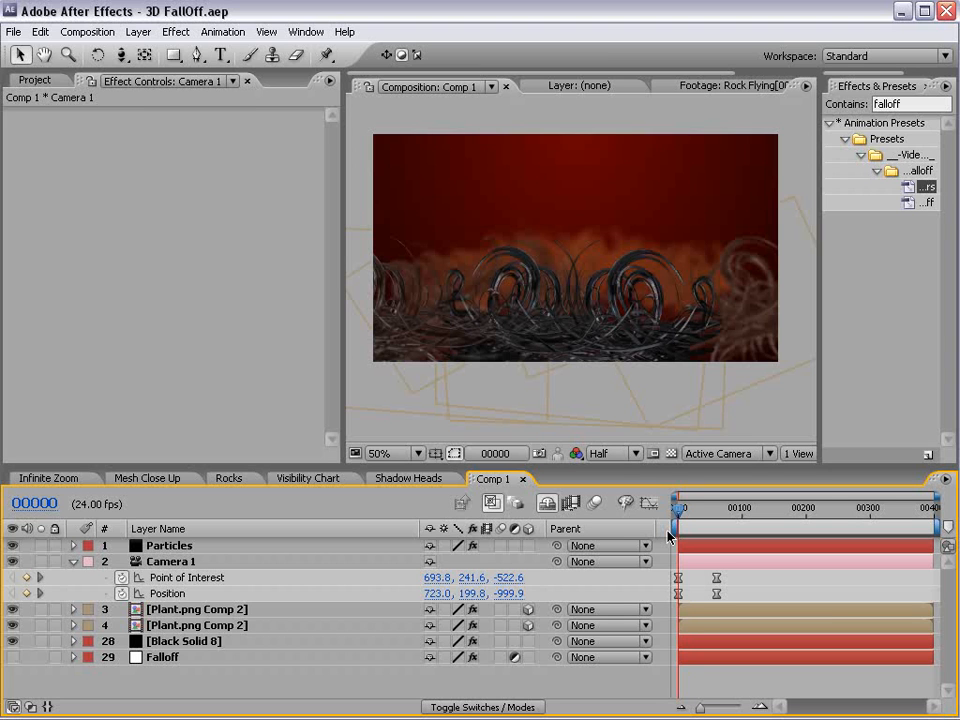
Step: Add the four X-Men.psd layers to the empty Comp 2 and turn them all into 3D layers
{"action": "left_click", "coordinate": [408, 478]}
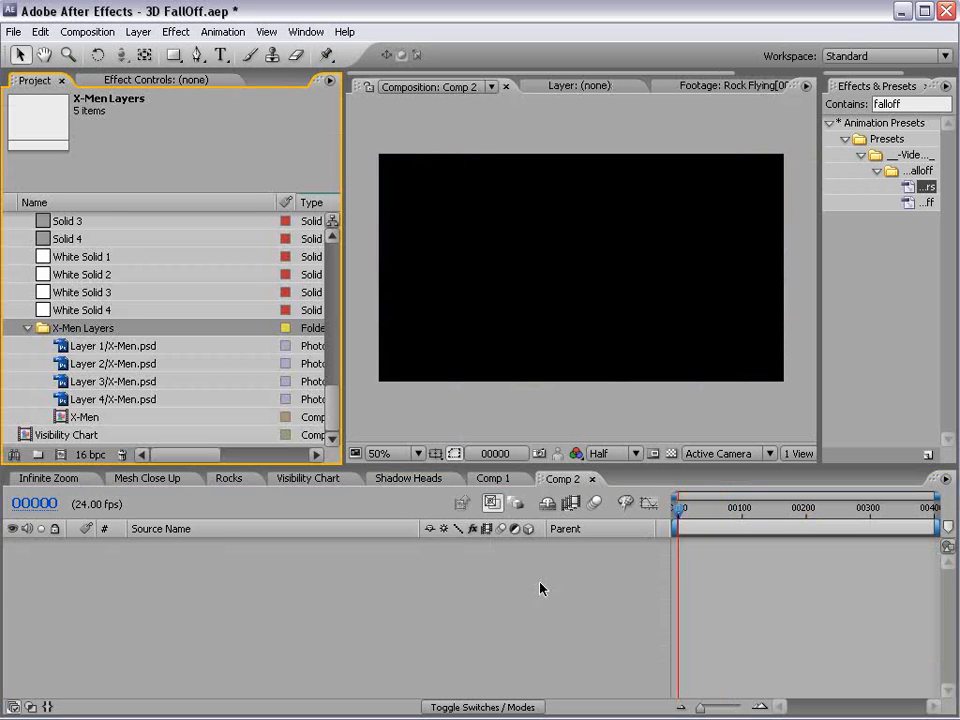
{"action": "left_click", "coordinate": [101, 348]}
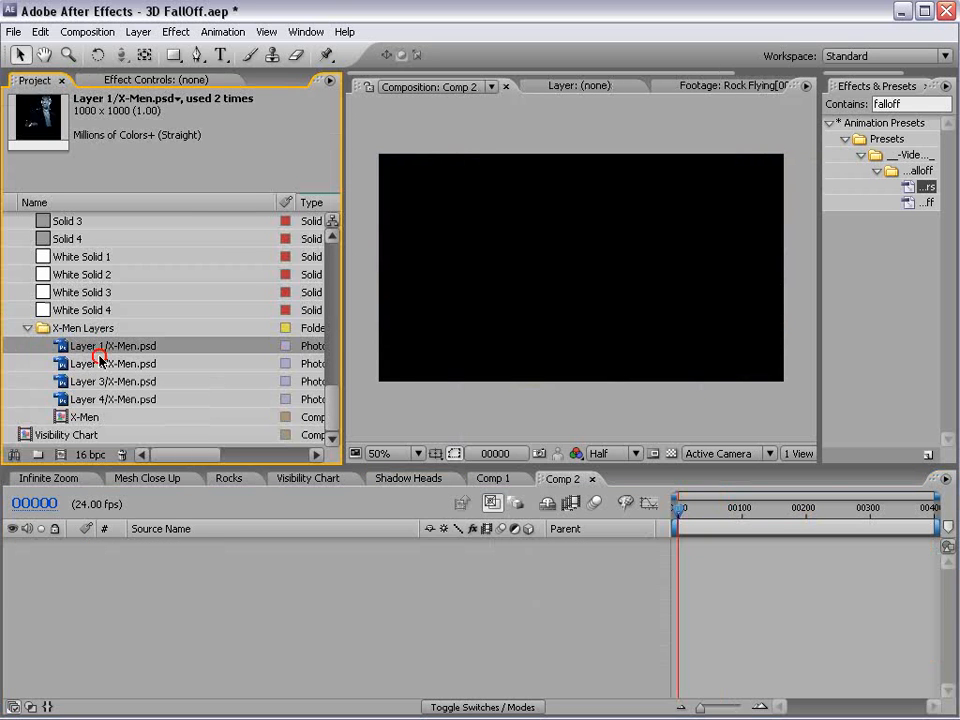
{"action": "left_click", "coordinate": [72, 398], "text": "shift"}
{"action": "left_click_drag", "start_coordinate": [113, 346], "coordinate": [679, 549]}
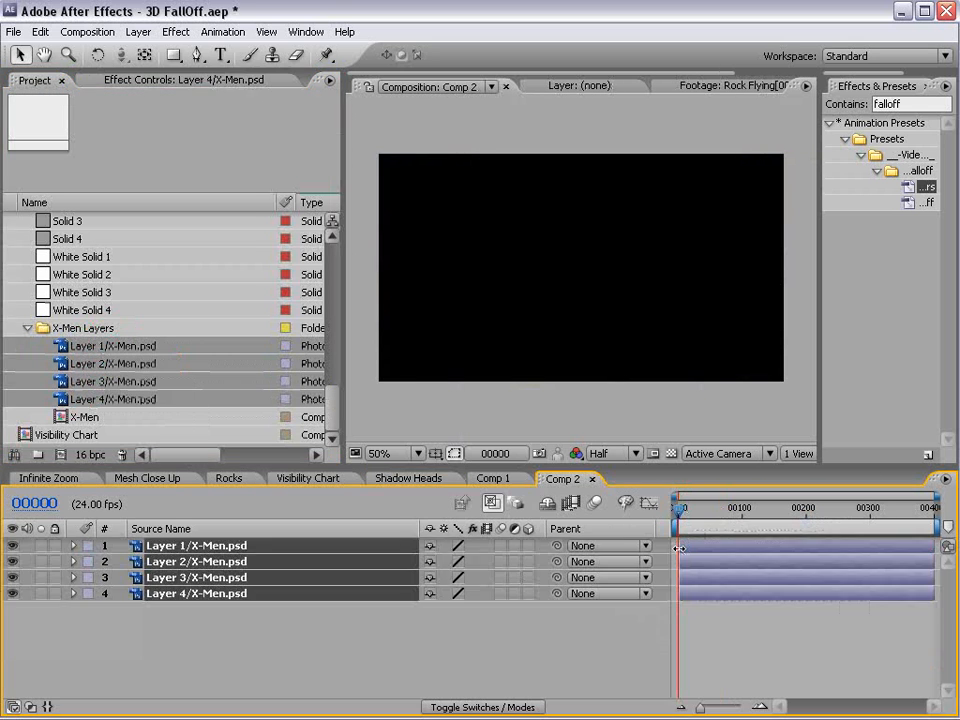
{"action": "left_click", "coordinate": [368, 636]}
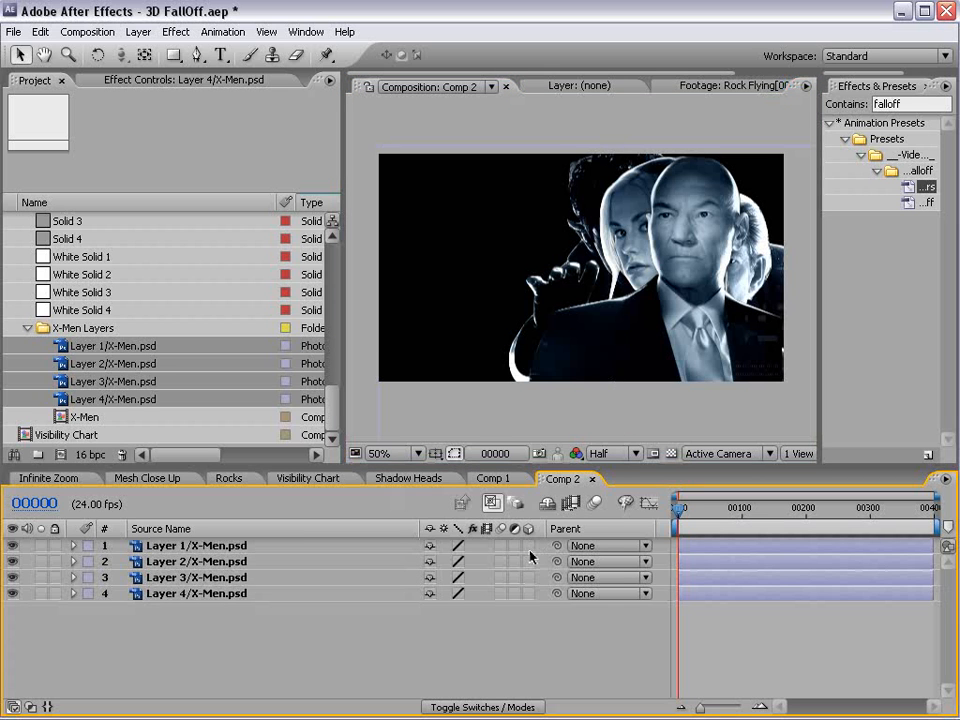
{"action": "left_click_drag", "start_coordinate": [529, 546], "coordinate": [530, 598]}
Step: Create an 864 x 486 black solid named Black Solid 10 in Comp 2
{"action": "left_click", "coordinate": [138, 31]}
{"action": "mouse_move", "coordinate": [343, 52]}
{"action": "left_click", "coordinate": [428, 69]}
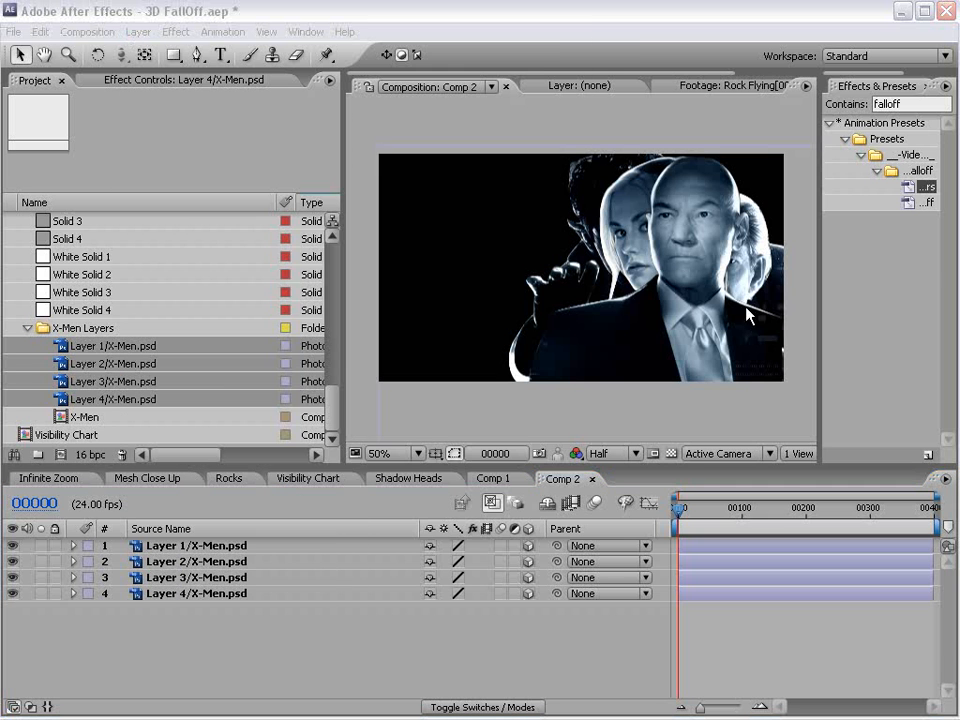
{"action": "left_click", "coordinate": [349, 466]}
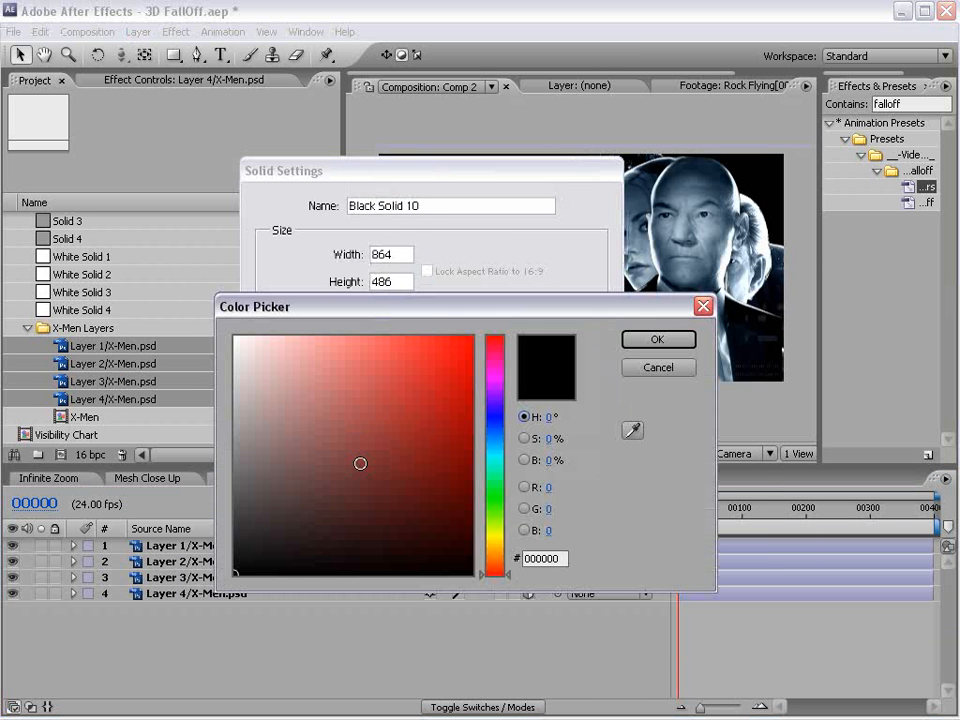
{"action": "left_click", "coordinate": [658, 340]}
{"action": "left_click", "coordinate": [468, 514]}
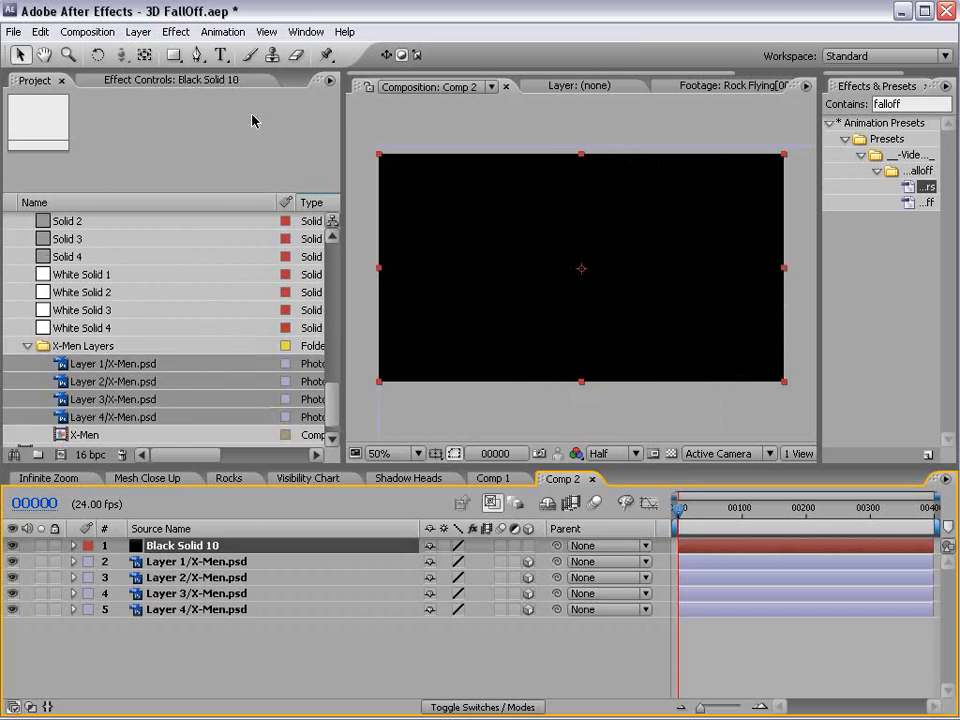
Step: Apply the Ramp effect to Black Solid 10 and change its shape to Radial Ramp
{"action": "left_click", "coordinate": [176, 32]}
{"action": "mouse_move", "coordinate": [352, 300]}
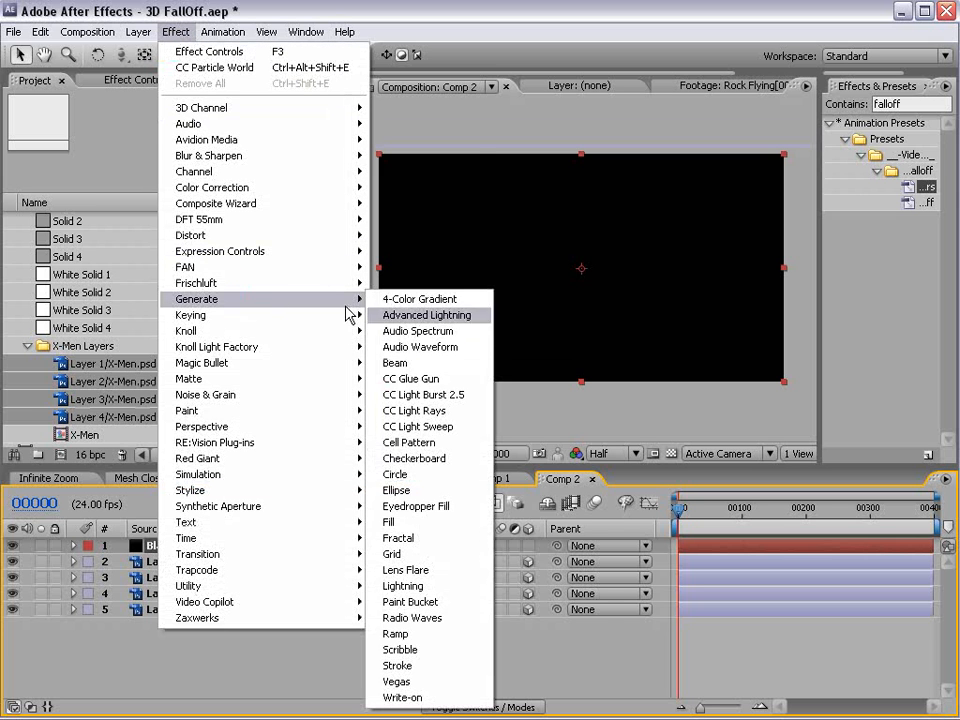
{"action": "left_click", "coordinate": [412, 634]}
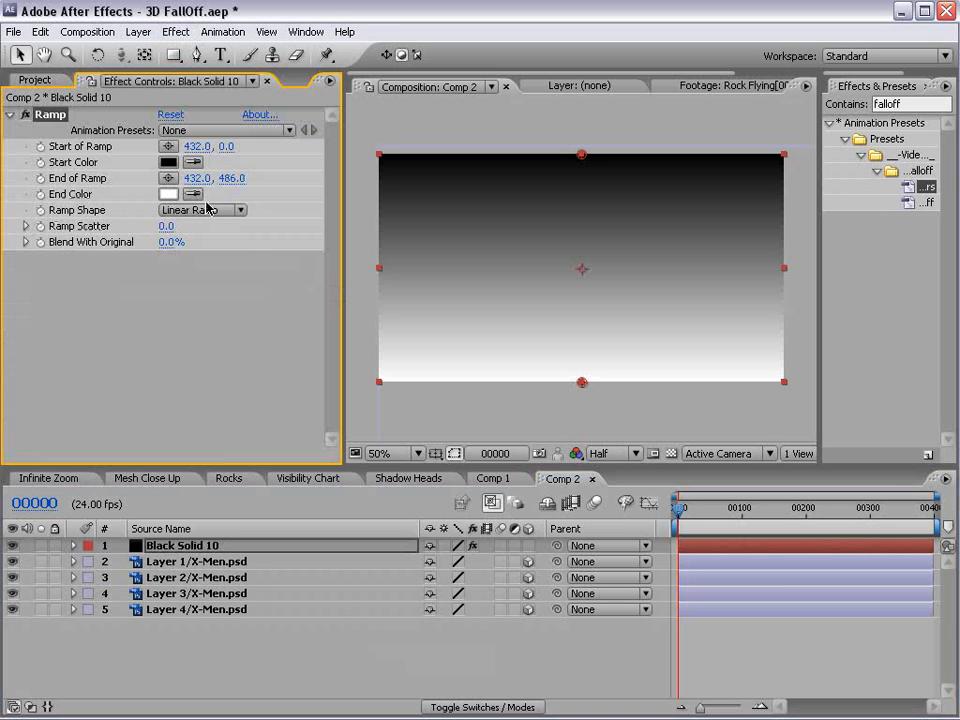
{"action": "left_click", "coordinate": [250, 210]}
{"action": "left_click", "coordinate": [207, 231]}
Step: Set the ramp's start color to dark blue and its end color to black
{"action": "left_click", "coordinate": [169, 162]}
{"action": "left_click", "coordinate": [495, 434]}
{"action": "left_click", "coordinate": [424, 478]}
{"action": "left_click", "coordinate": [658, 340]}
{"action": "left_click", "coordinate": [172, 196]}
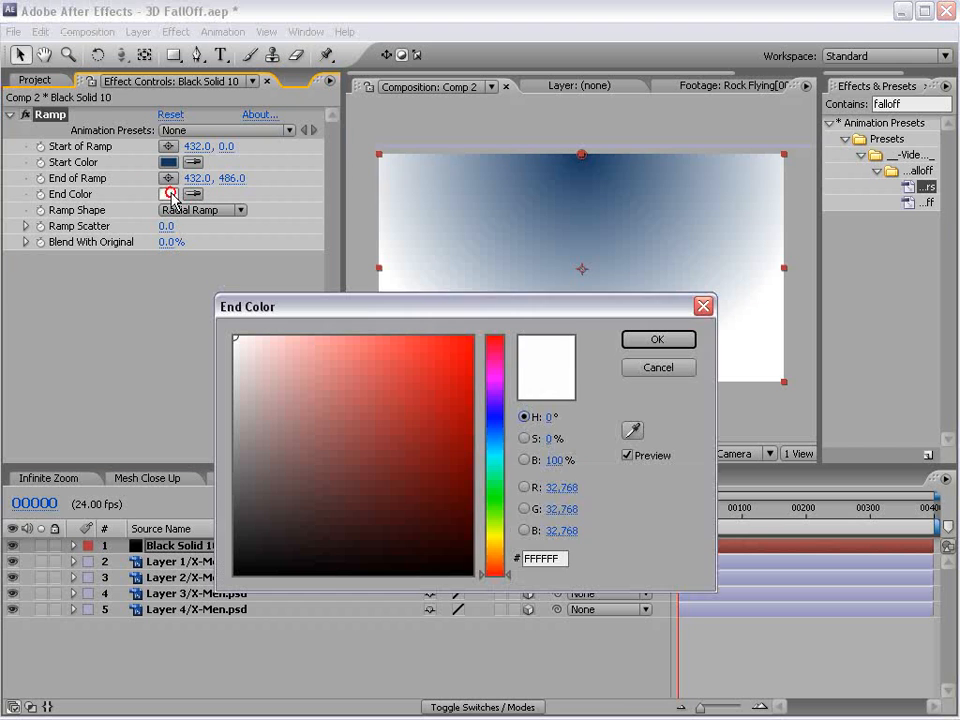
{"action": "left_click_drag", "start_coordinate": [439, 491], "coordinate": [598, 624]}
{"action": "left_click", "coordinate": [654, 334]}
Step: Extend the ramp's end point to 432, 860 and move Black Solid 10 beneath the four X-Men layers
{"action": "left_click_drag", "start_coordinate": [582, 384], "coordinate": [581, 563]}
{"action": "left_click_drag", "start_coordinate": [180, 545], "coordinate": [168, 650]}
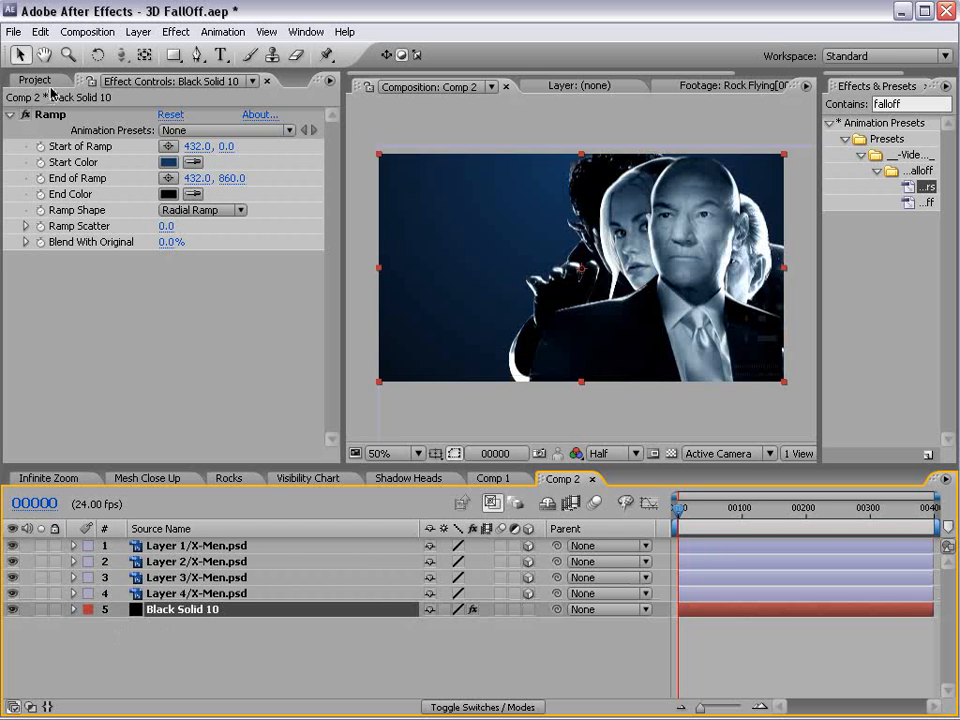
Step: Show the Position of all four X-Men layers and set Layer 2's Z position to -400
{"action": "left_click", "coordinate": [191, 594]}
{"action": "left_click", "coordinate": [175, 546], "text": "shift"}
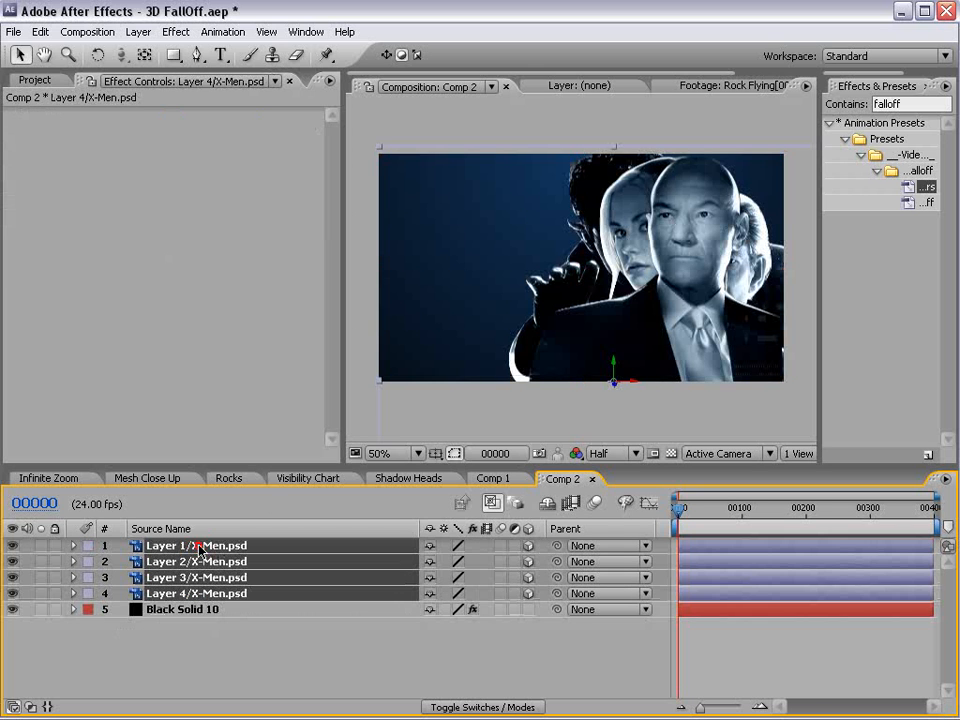
{"action": "key", "text": "p"}
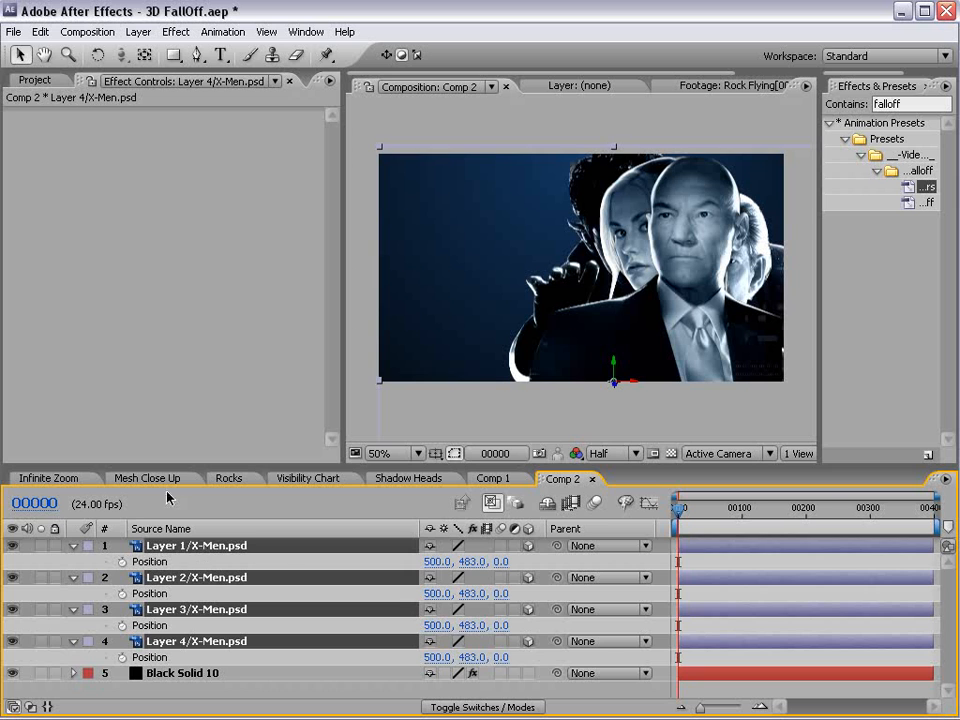
{"action": "left_click_drag", "start_coordinate": [269, 465], "coordinate": [269, 425]}
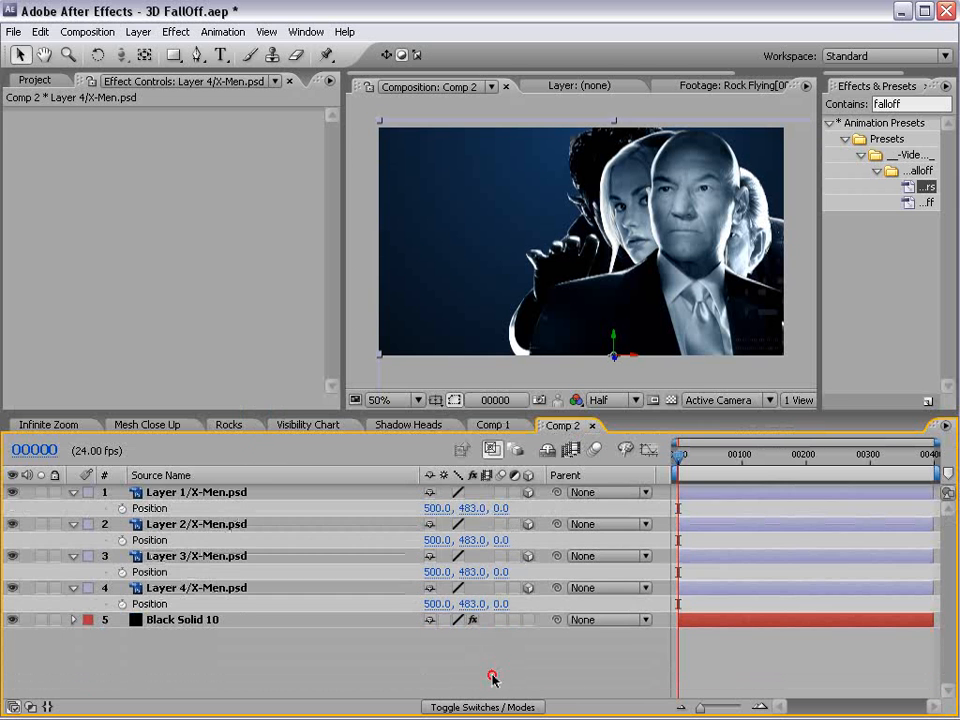
{"action": "left_click", "coordinate": [501, 540]}
{"action": "type", "text": "-400"}
{"action": "key", "text": "Return"}
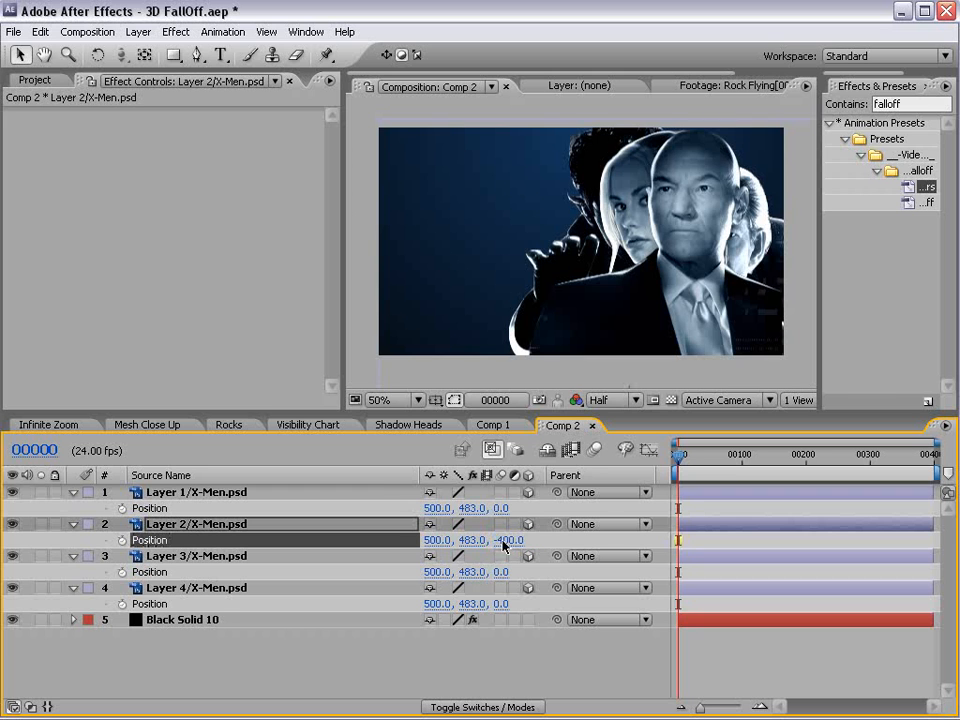
Step: Set the Z position of Layer 3 to -800 and of Layer 4 to -1200
{"action": "left_click", "coordinate": [501, 572]}
{"action": "type", "text": "-80"}
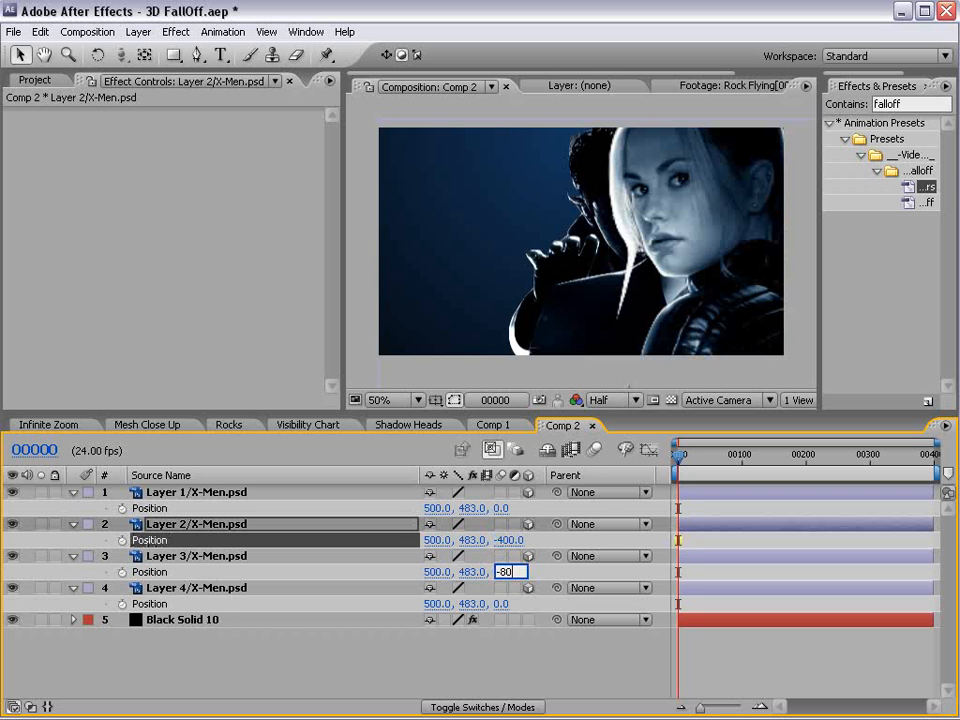
{"action": "type", "text": "0"}
{"action": "key", "text": "Return"}
{"action": "left_click", "coordinate": [501, 604]}
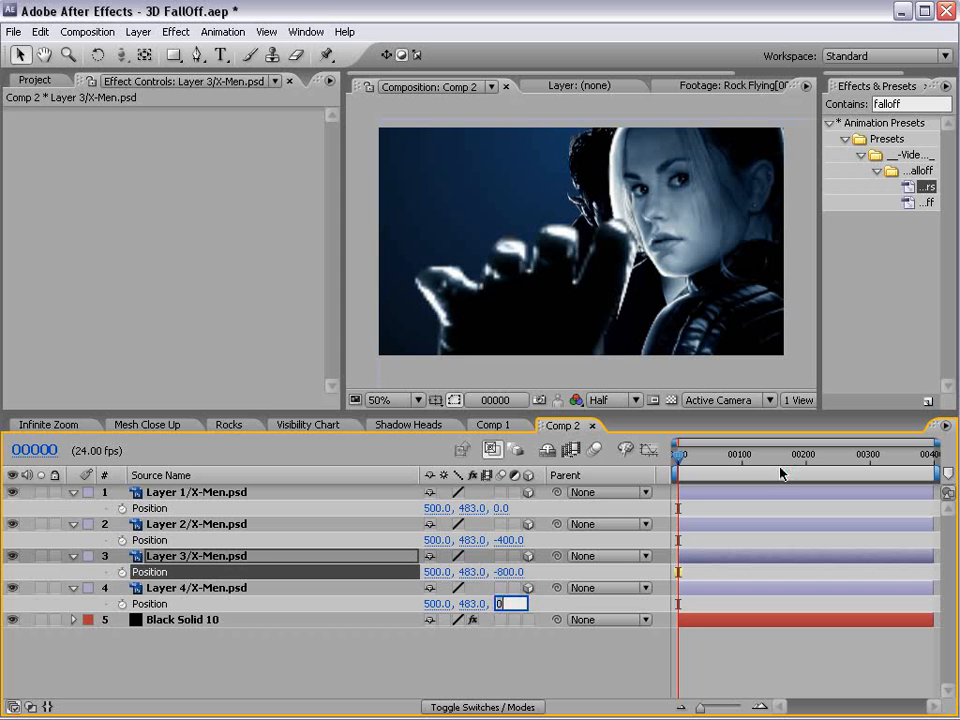
{"action": "type", "text": "-1200"}
{"action": "key", "text": "Return"}
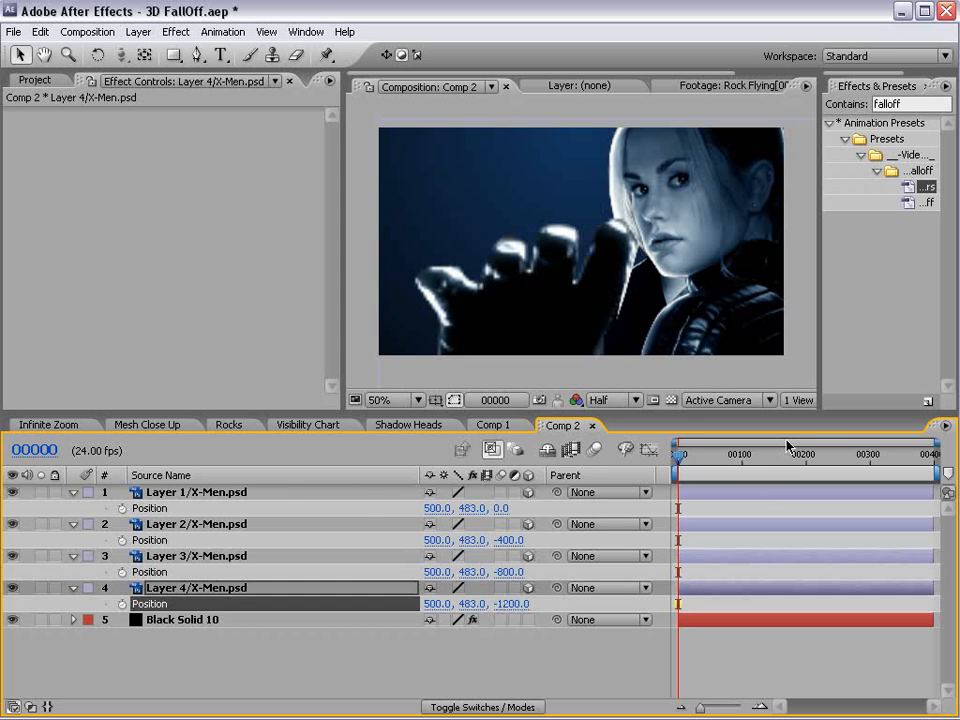
Step: Add a 20mm camera with depth of field enabled to Comp 2
{"action": "left_click", "coordinate": [139, 32]}
{"action": "mouse_move", "coordinate": [144, 52]}
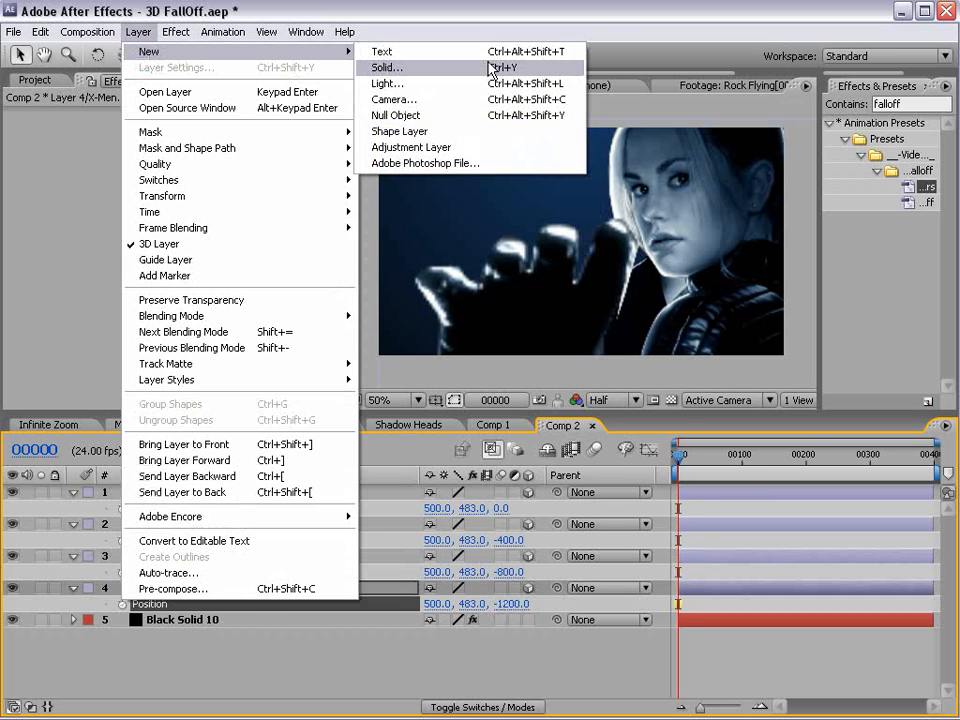
{"action": "left_click", "coordinate": [479, 100]}
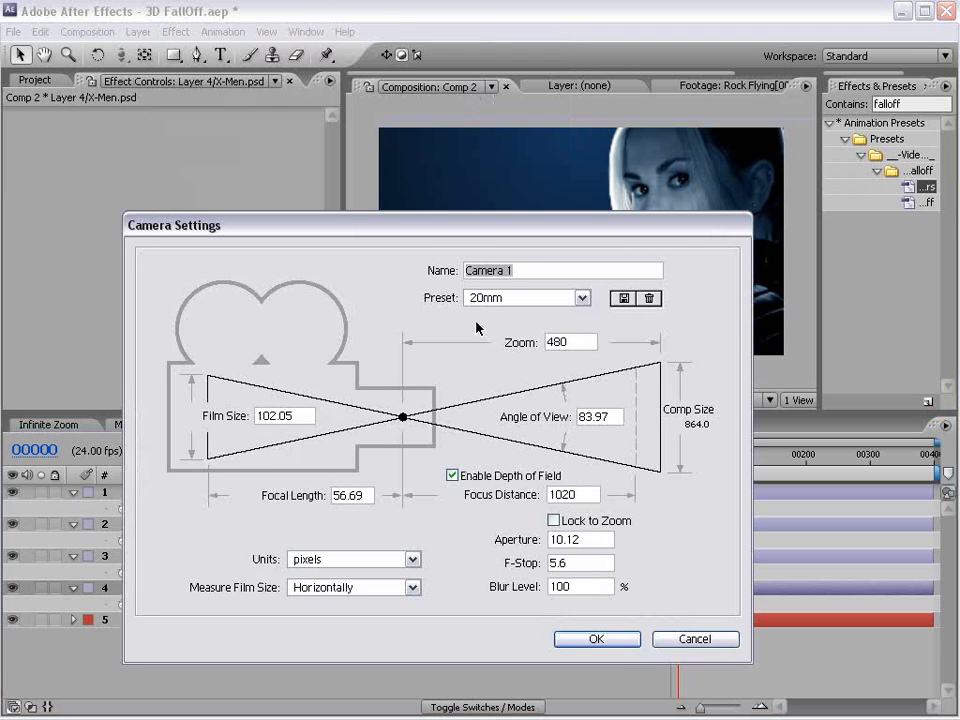
{"action": "key", "text": "Return"}
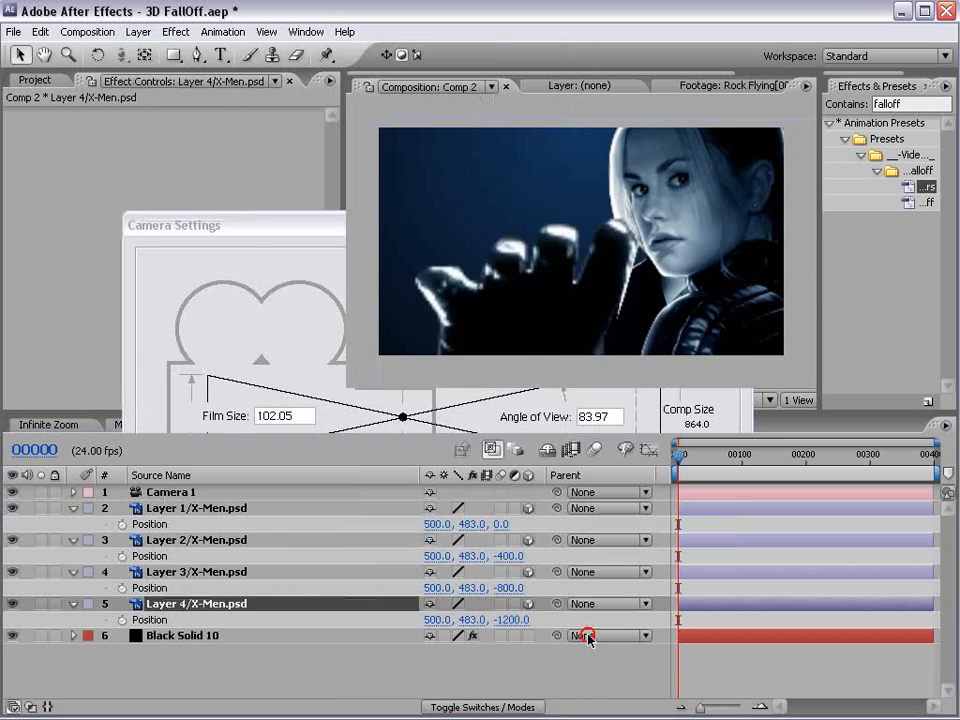
Step: Dolly Camera 1 back along Z until the man in the dark coat comes into view
{"action": "left_click", "coordinate": [127, 58]}
{"action": "key", "text": "c"}
{"action": "key", "text": "c"}
{"action": "left_click_drag", "start_coordinate": [640, 290], "coordinate": [660, 595]}
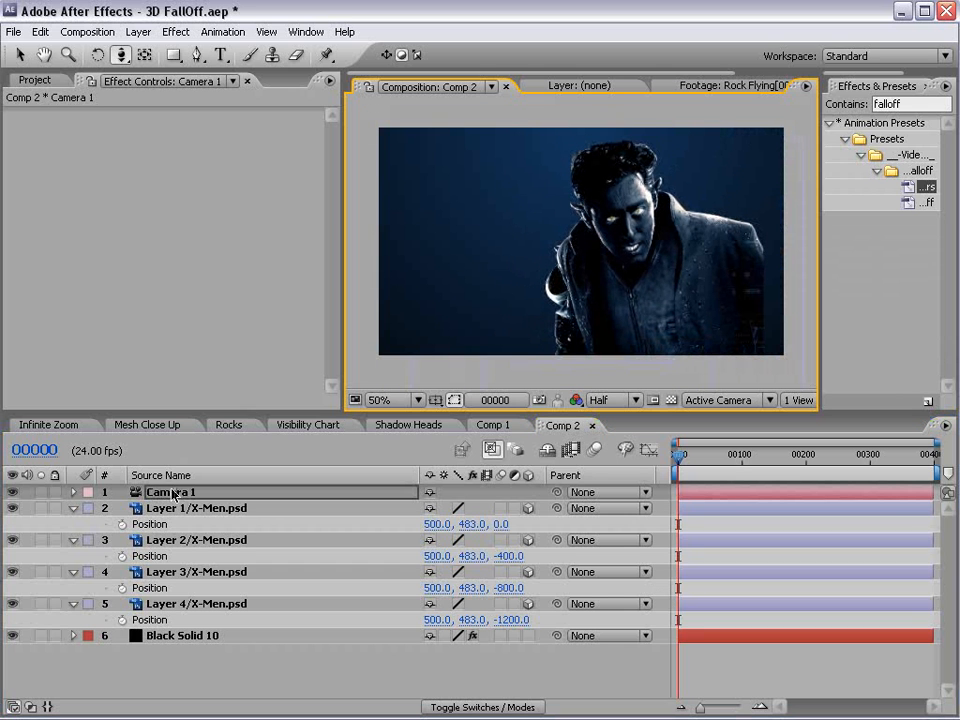
Step: Create a black 864 x 486 solid named Falloff and hide it in the composition
{"action": "left_click", "coordinate": [137, 31]}
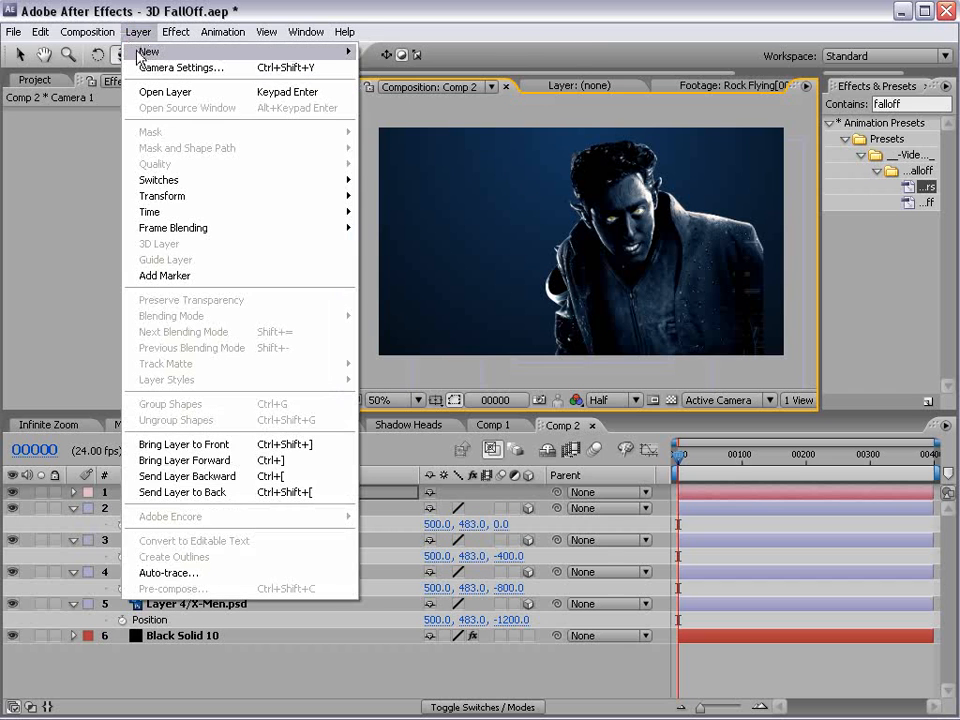
{"action": "mouse_move", "coordinate": [138, 55]}
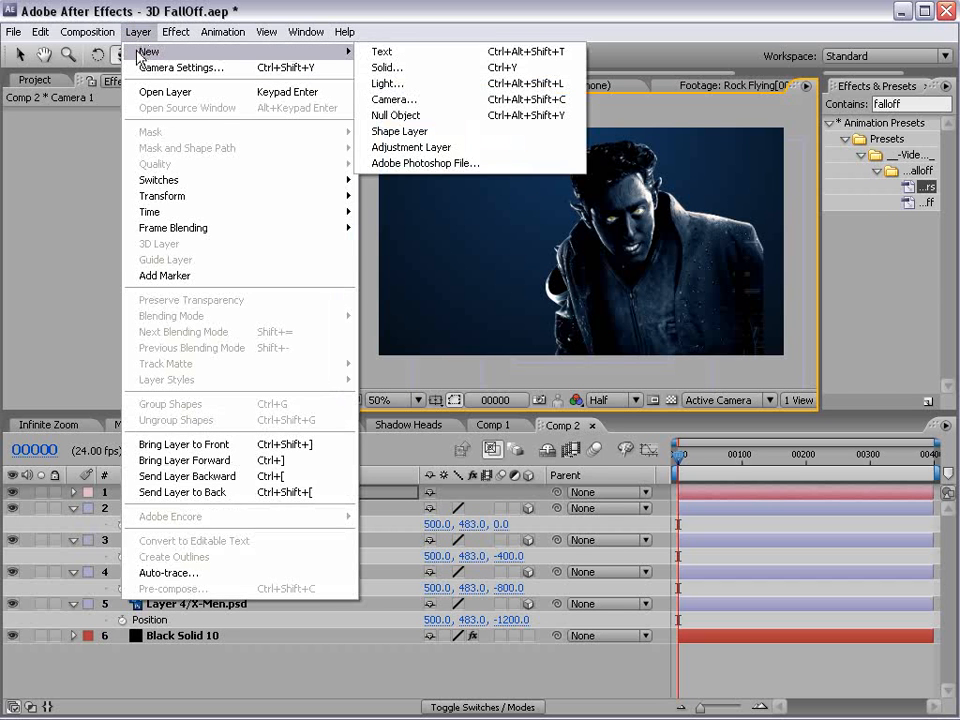
{"action": "left_click", "coordinate": [443, 69]}
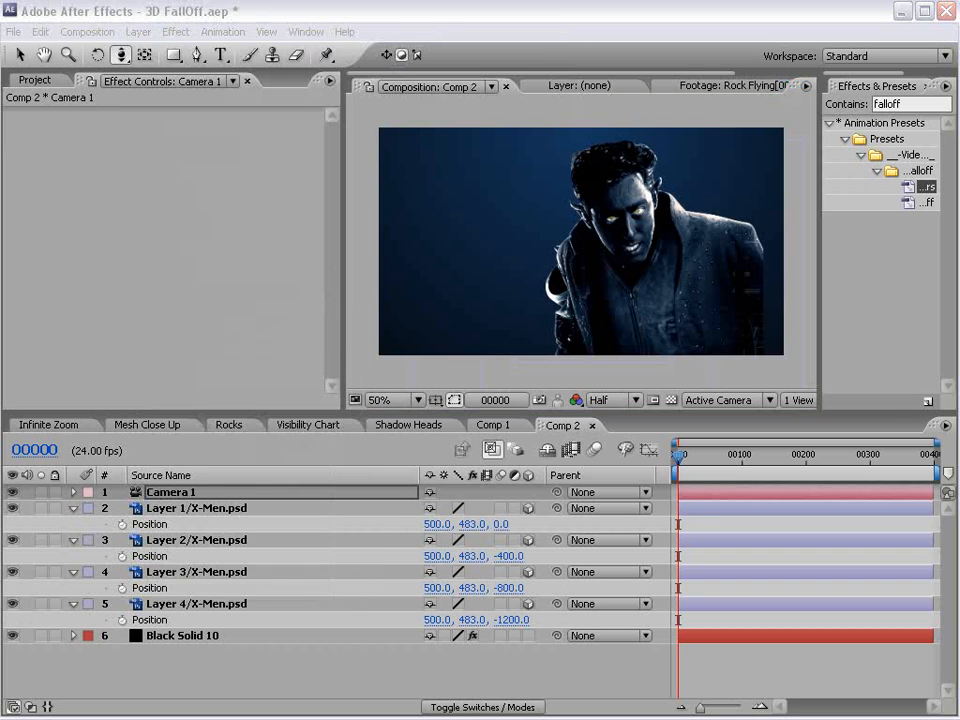
{"action": "left_click_drag", "start_coordinate": [315, 281], "coordinate": [302, 277]}
{"action": "type", "text": "Falloff"}
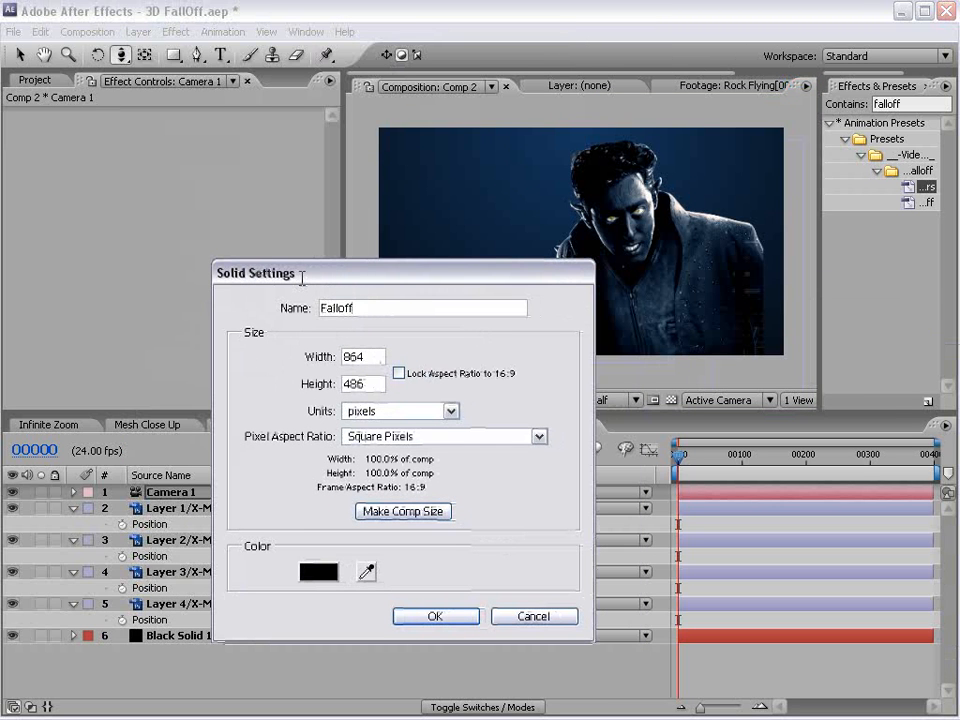
{"action": "left_click", "coordinate": [435, 616]}
{"action": "left_click", "coordinate": [13, 492]}
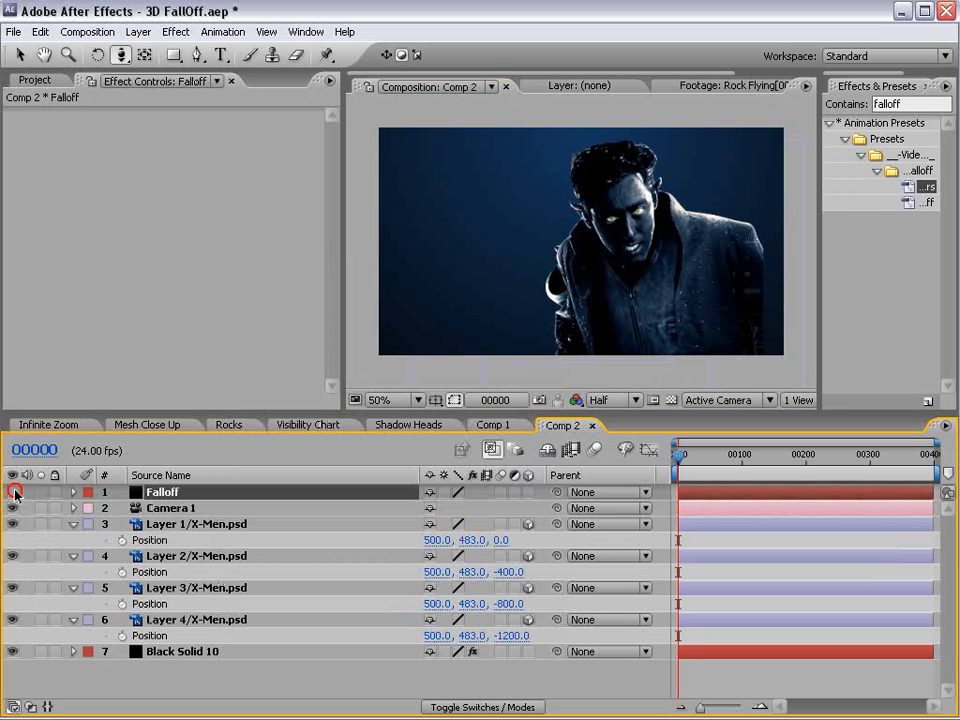
Step: Apply the falloff controls preset to the Falloff solid and the falloff preset to the four X-Men layers
{"action": "left_click_drag", "start_coordinate": [820, 271], "coordinate": [595, 261]}
{"action": "left_click_drag", "start_coordinate": [772, 181], "coordinate": [178, 525]}
{"action": "left_click_drag", "start_coordinate": [763, 181], "coordinate": [208, 620]}
{"action": "left_click_drag", "start_coordinate": [728, 182], "coordinate": [268, 670]}
{"action": "left_click_drag", "start_coordinate": [592, 193], "coordinate": [843, 197]}
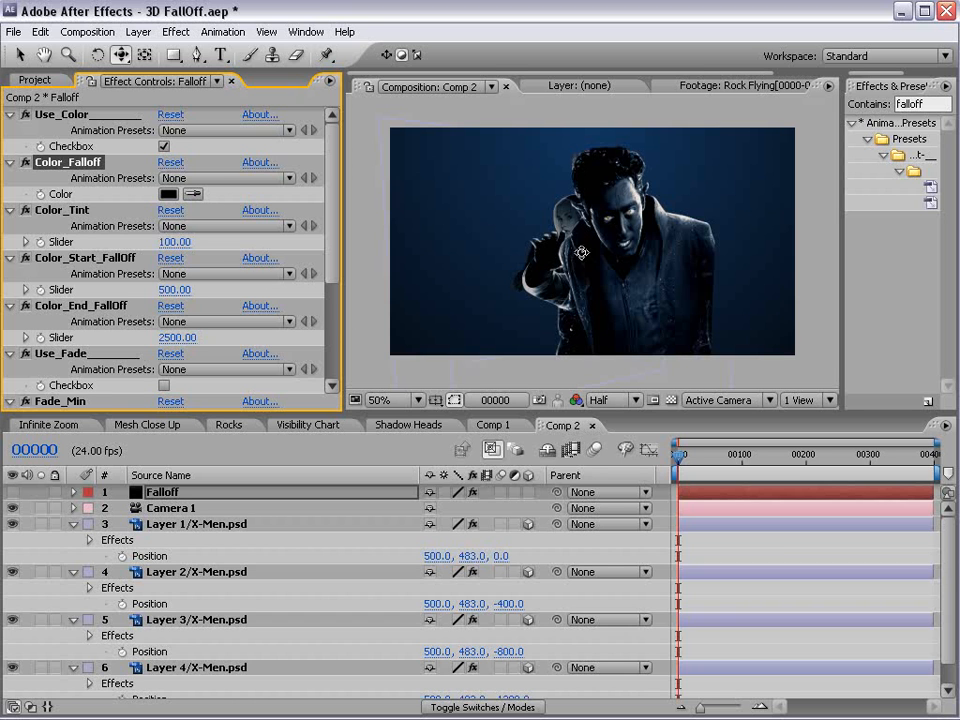
{"action": "left_click_drag", "start_coordinate": [551, 266], "coordinate": [590, 262]}
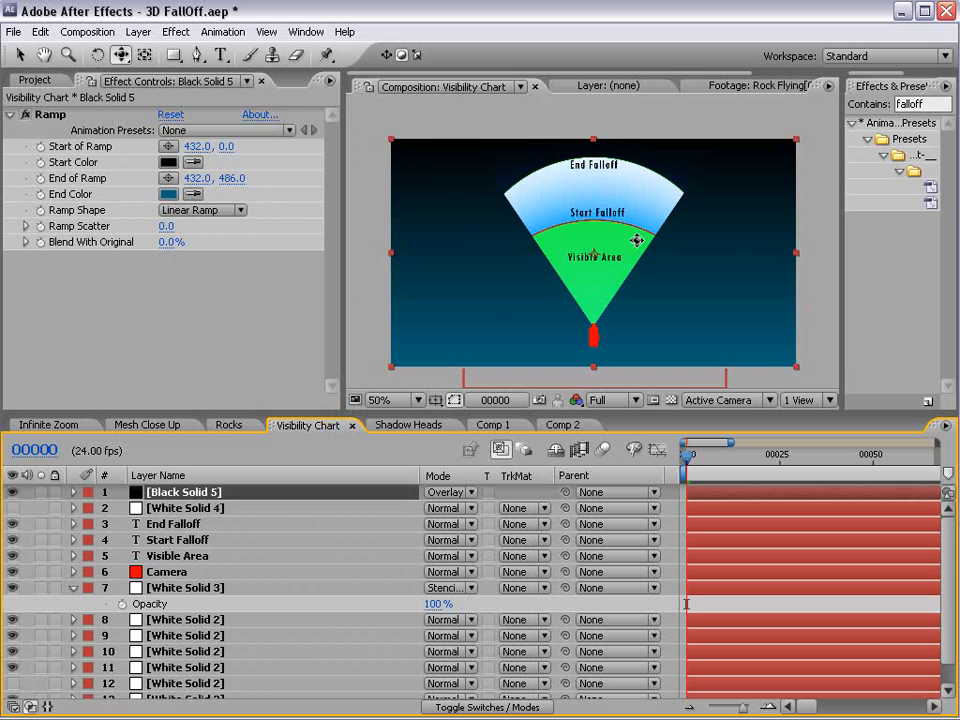
Step: Examine the start and end falloff zones in the Visibility Chart composition and return to Comp 2
{"action": "scroll", "coordinate": [620, 195], "scroll_direction": "up", "scroll_amount": 2}
{"action": "left_click_drag", "start_coordinate": [621, 196], "coordinate": [600, 314]}
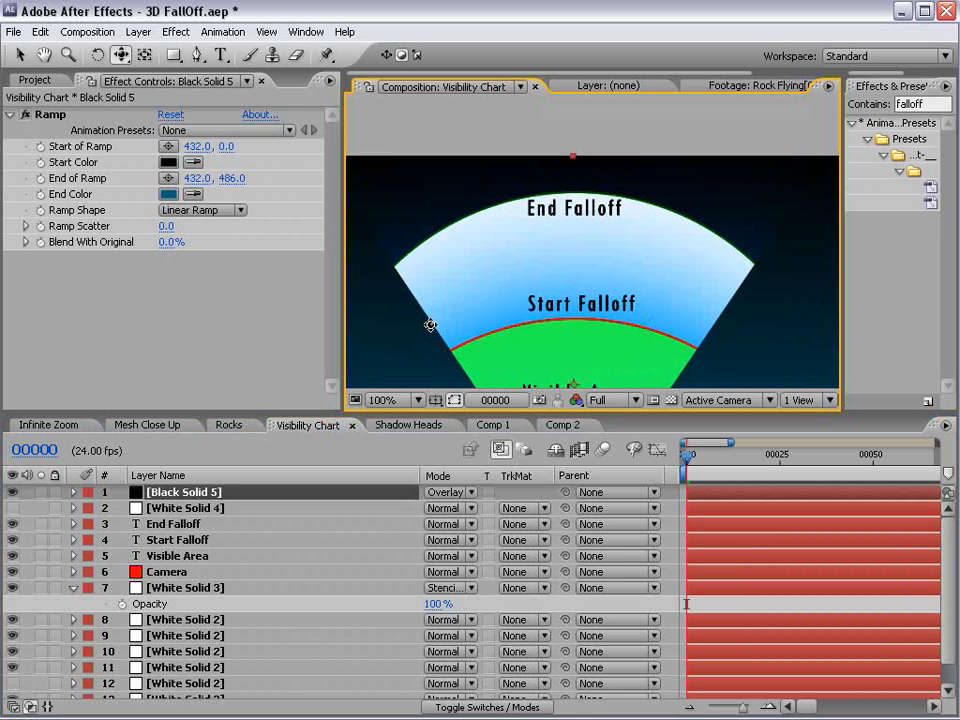
{"action": "left_click", "coordinate": [558, 426]}
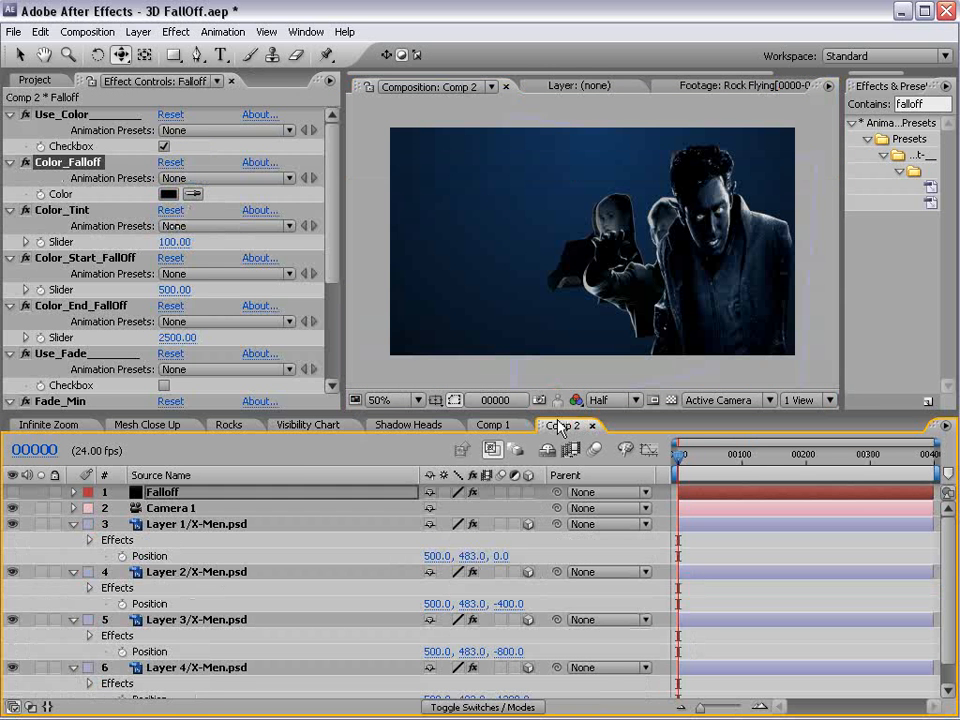